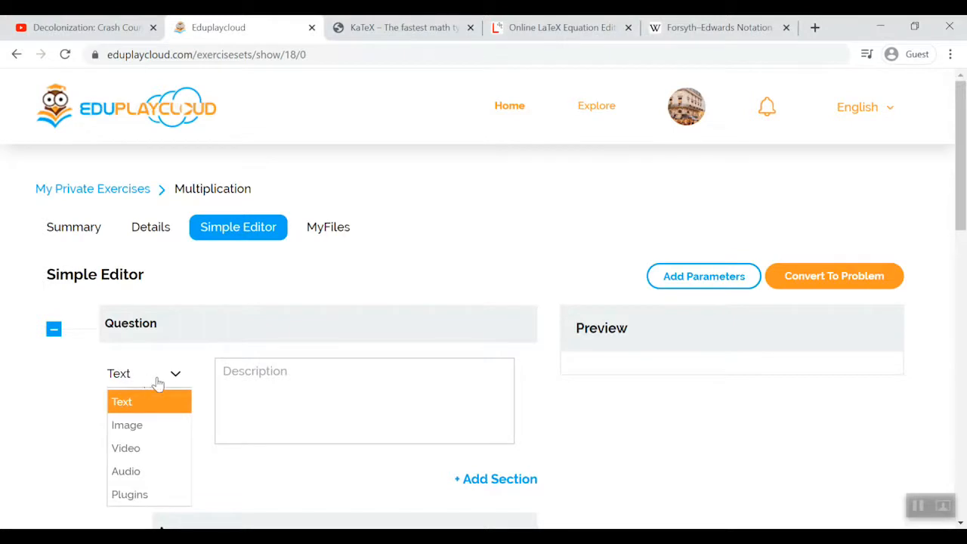
- Set the question's content type to Plugins and choose the Video plugin
left_click(133, 494)
scroll(138, 496, "down", 2)
left_click(179, 258)
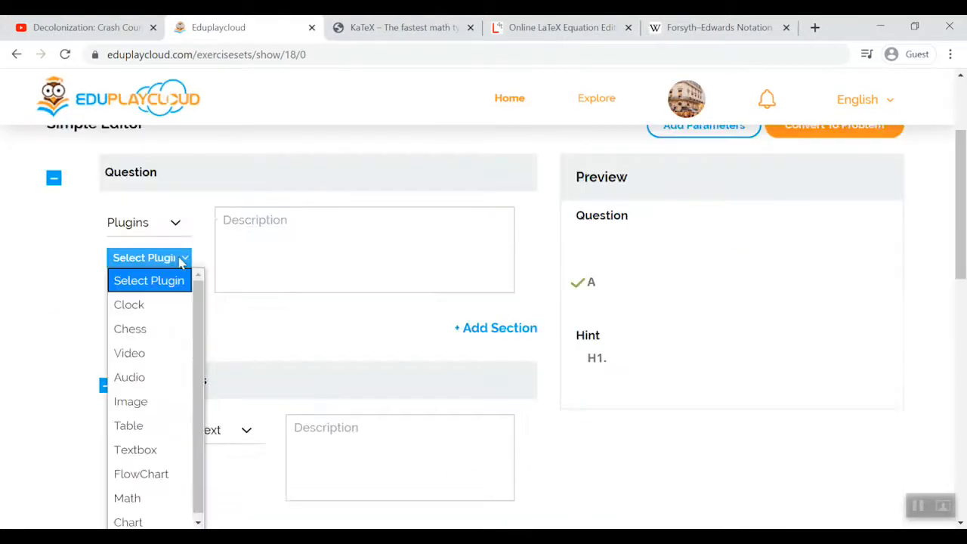
left_click(145, 353)
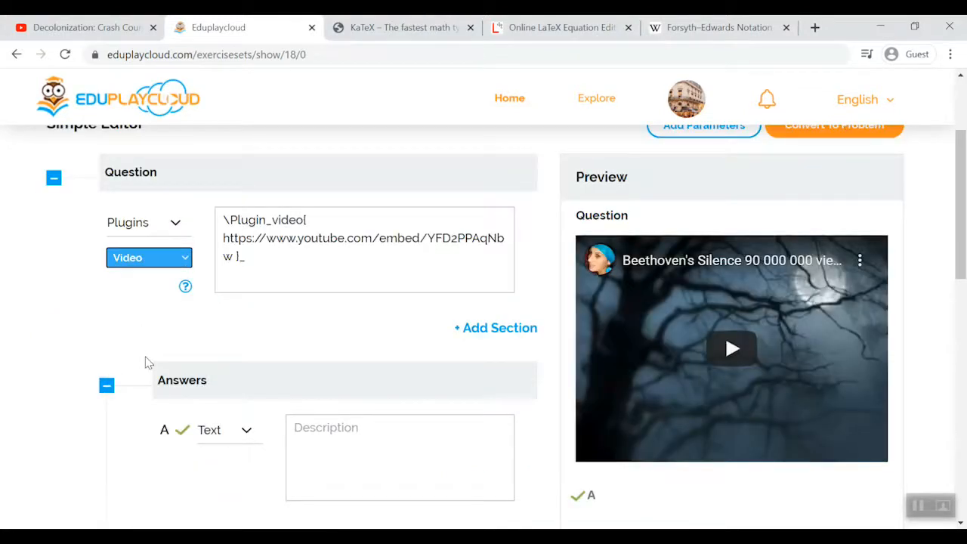
- Switch to the YouTube video on decolonization and copy the embed URL from its embed code
left_click(57, 28)
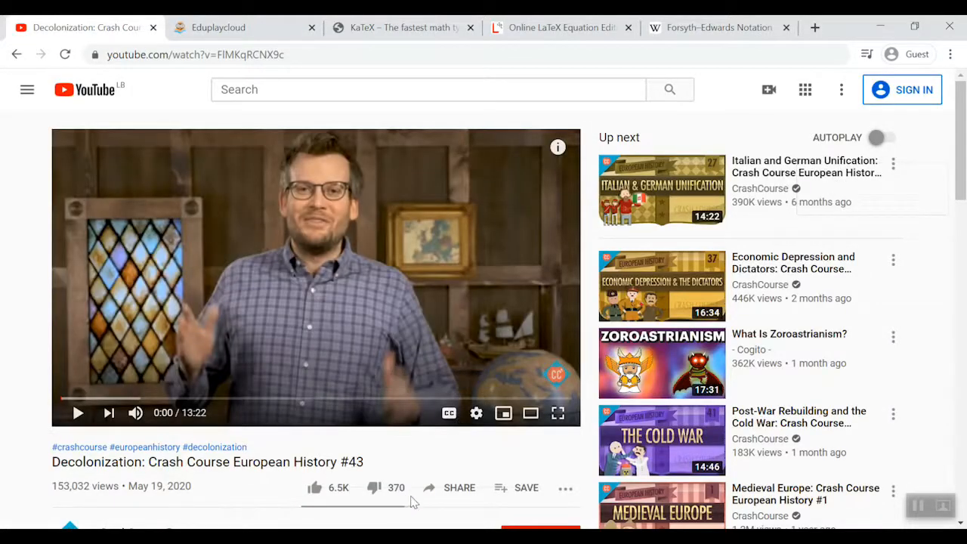
left_click(460, 490)
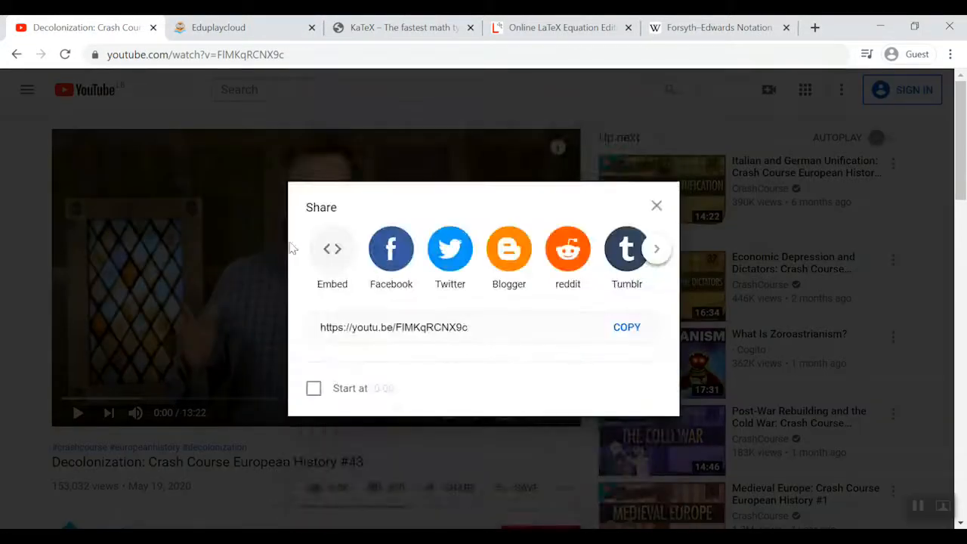
left_click(330, 264)
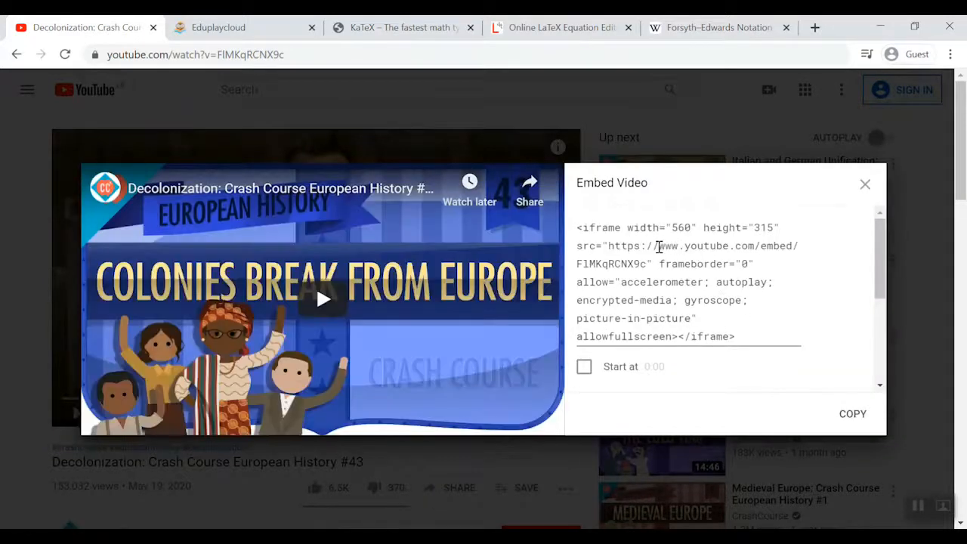
left_click_drag(611, 247, 645, 266)
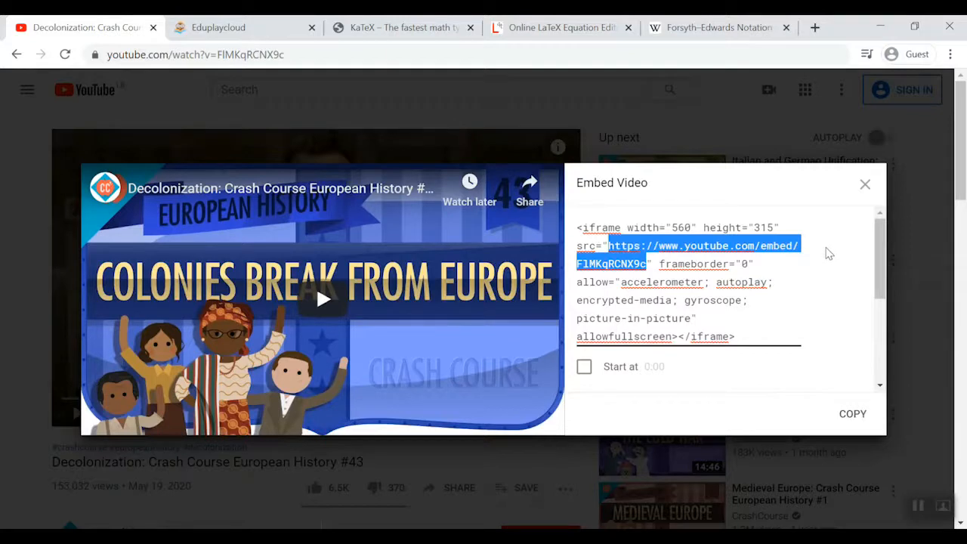
right_click(722, 247)
left_click(709, 302)
- Back in Eduplaycloud, replace the sample URL in the question's video plugin code with the copied embed URL
left_click(223, 27)
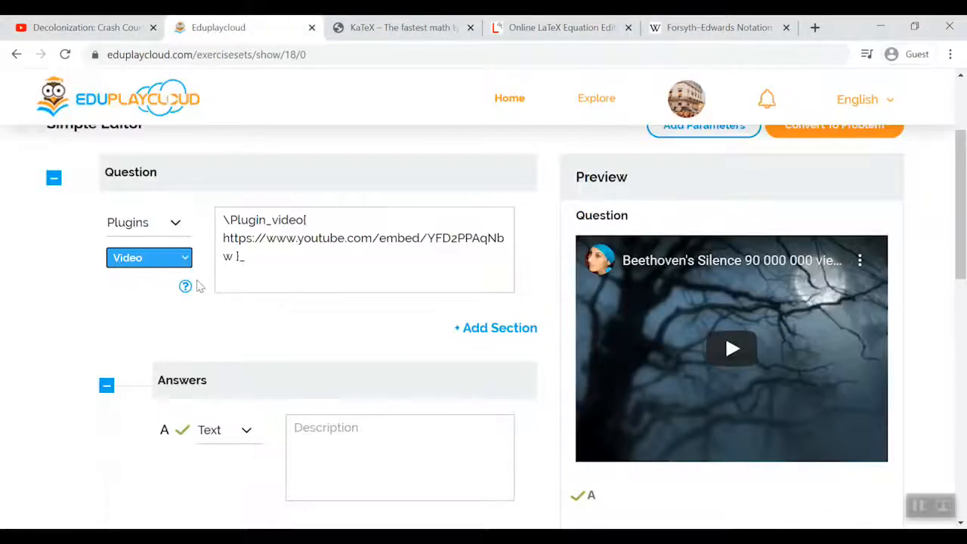
left_click_drag(234, 257, 223, 241)
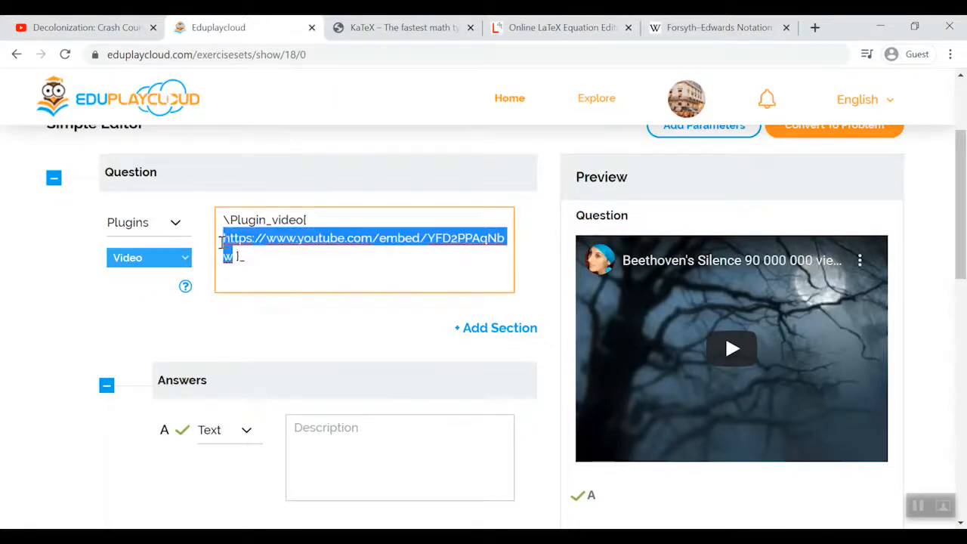
right_click(231, 242)
left_click(265, 312)
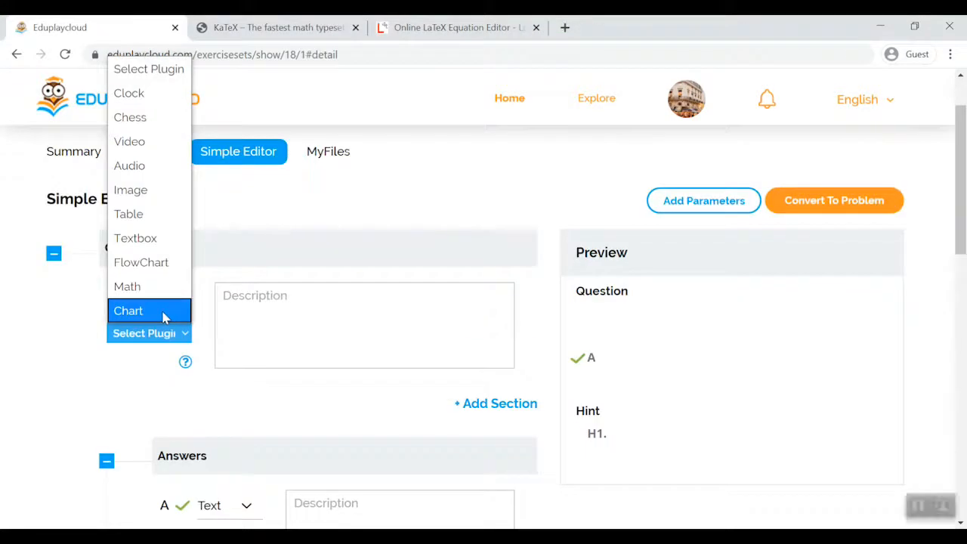
- Switch the question to the Chart plugin and clear all the sample code from its description
left_click(164, 316)
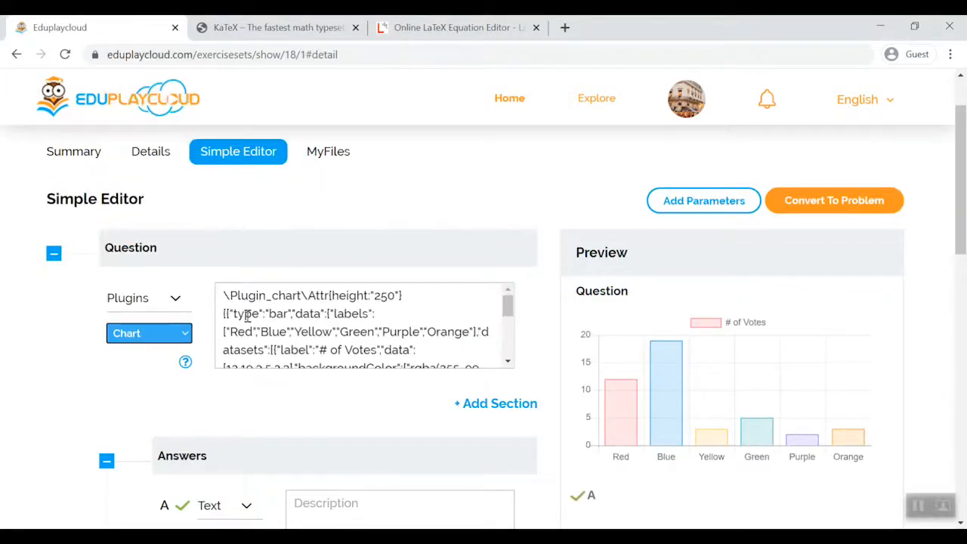
scroll(246, 315, "down", 5)
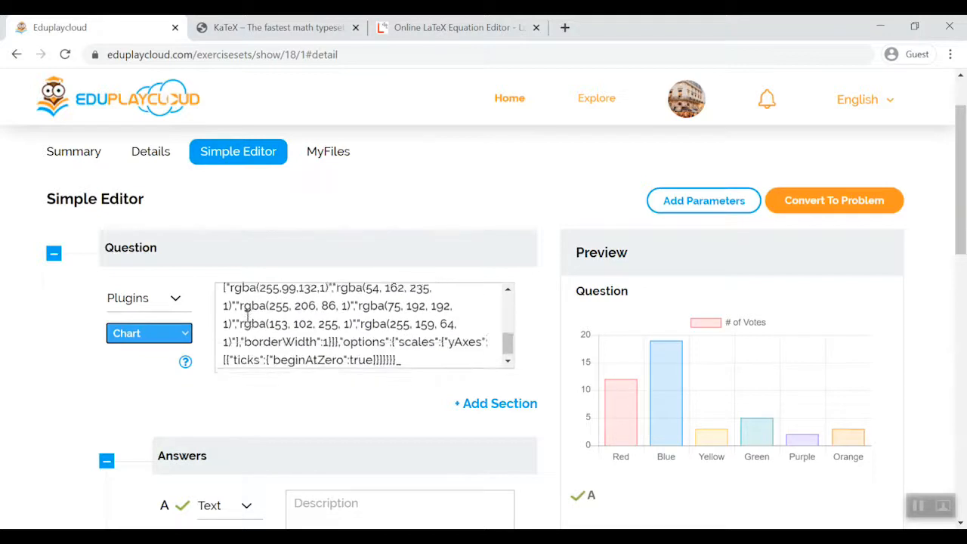
scroll(246, 316, "up", 5)
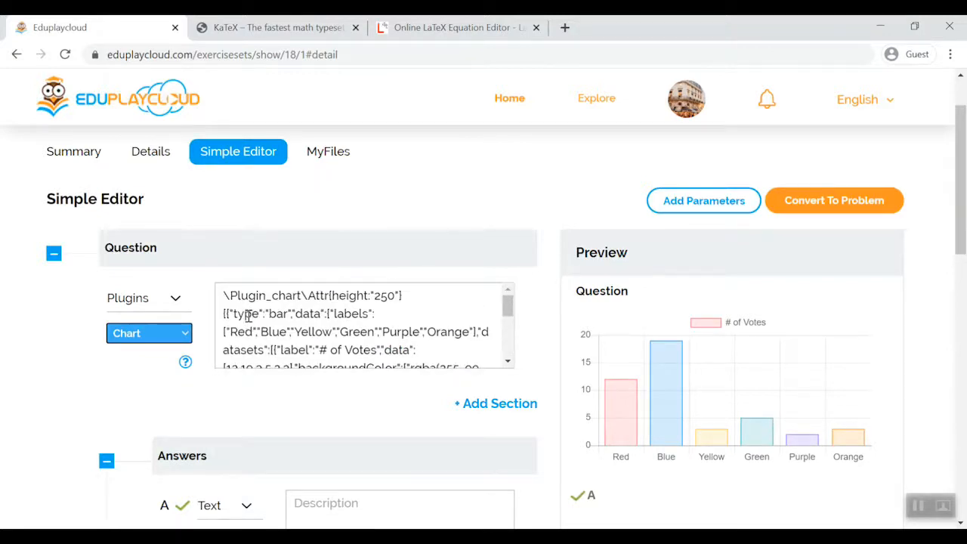
left_click_drag(225, 295, 431, 434)
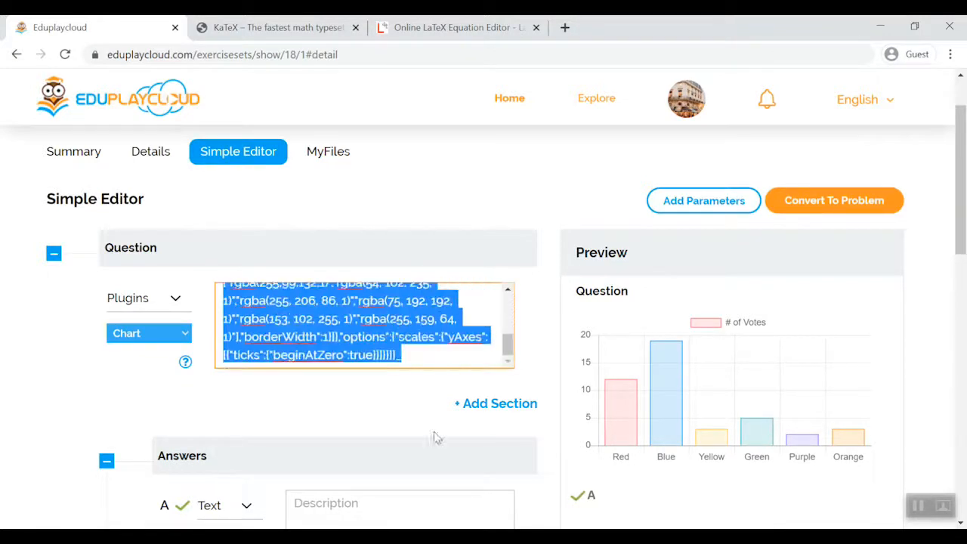
key("BackSpace")
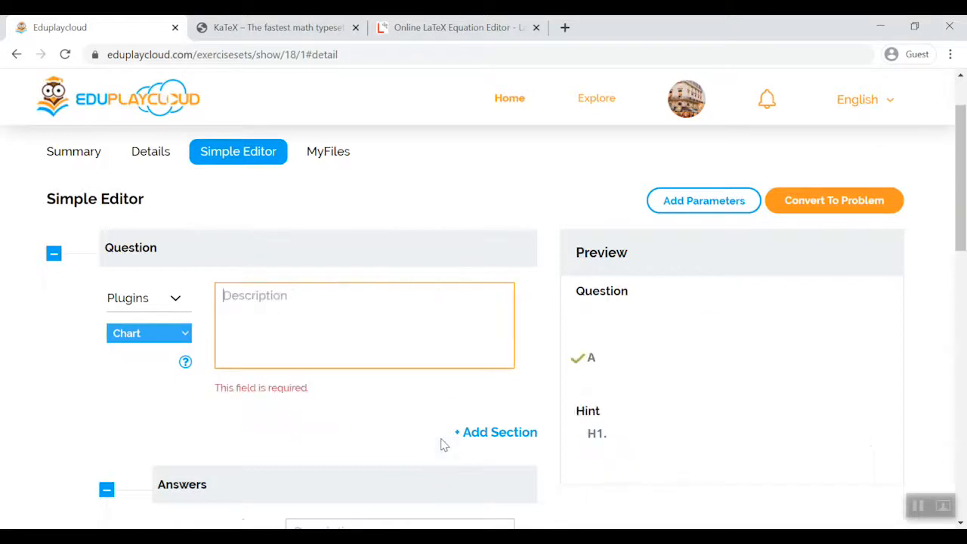
- Copy the complete Chart sample code from the plugin help and close the help
left_click(183, 370)
scroll(324, 356, "down", 3)
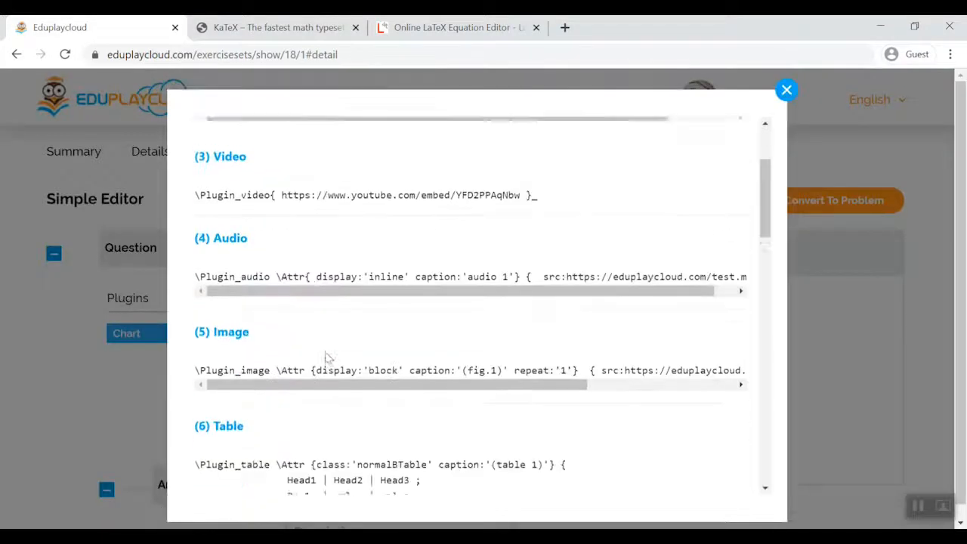
scroll(326, 357, "down", 7)
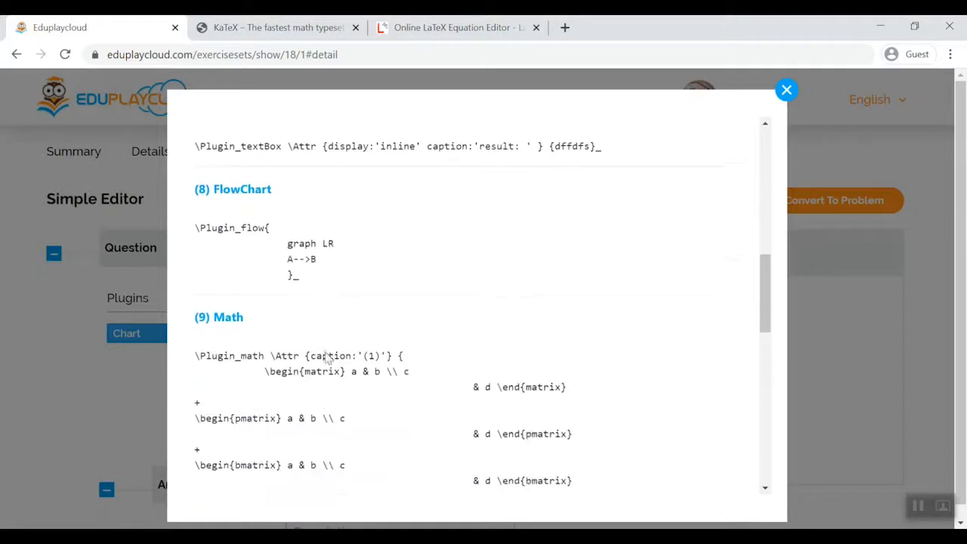
scroll(327, 357, "down", 3)
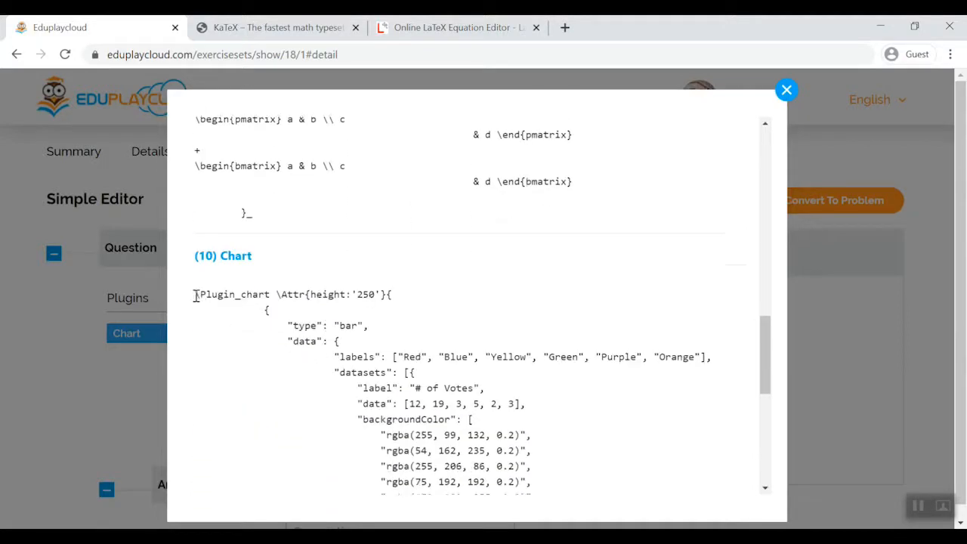
left_click_drag(195, 296, 469, 453)
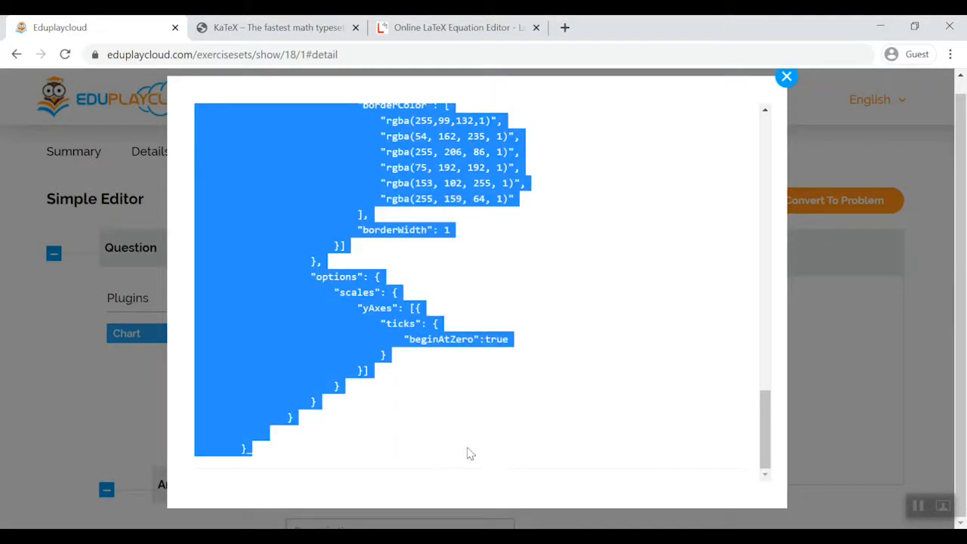
right_click(302, 306)
left_click(337, 320)
left_click(786, 76)
- Paste the copied chart code into the question's empty description
left_click(352, 293)
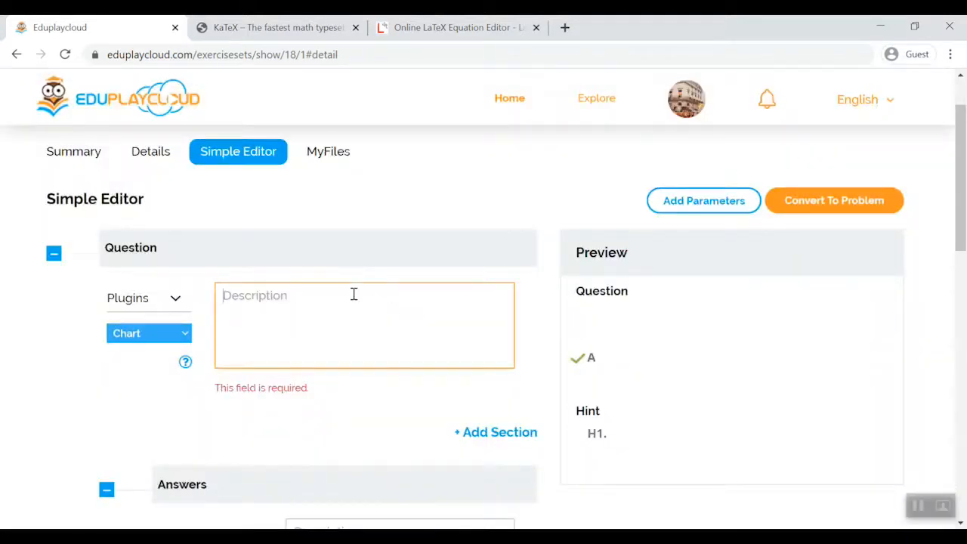
right_click(353, 295)
left_click(428, 195)
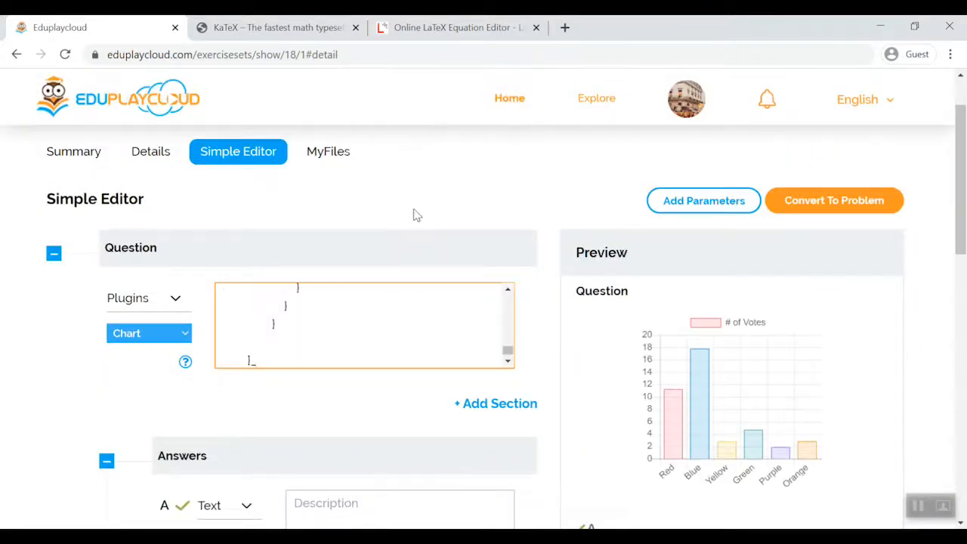
- Rename the chart labels Red and Blue to "teachers" and "doctors" in the code
scroll(361, 341, "up", 3)
scroll(361, 343, "up", 5)
double_click(362, 292)
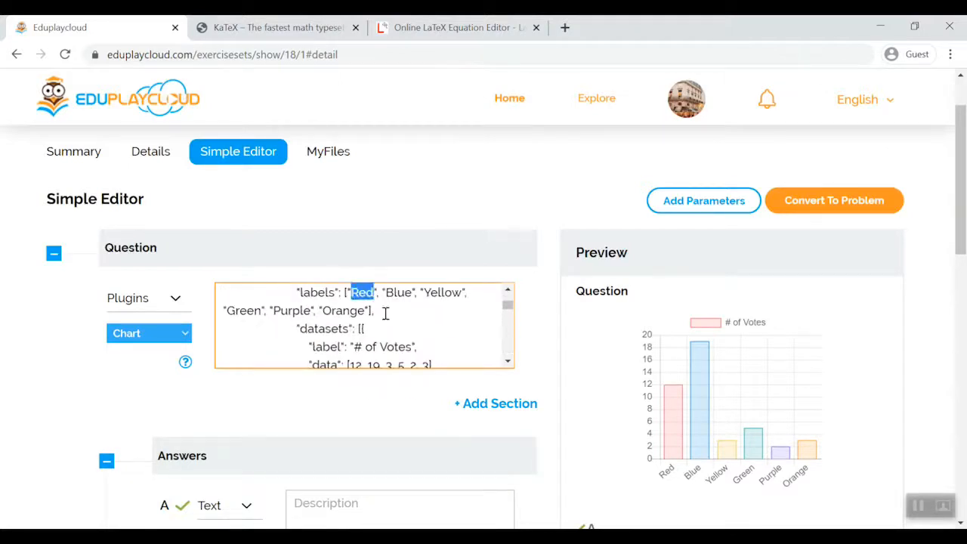
type("teachers")
double_click(424, 292)
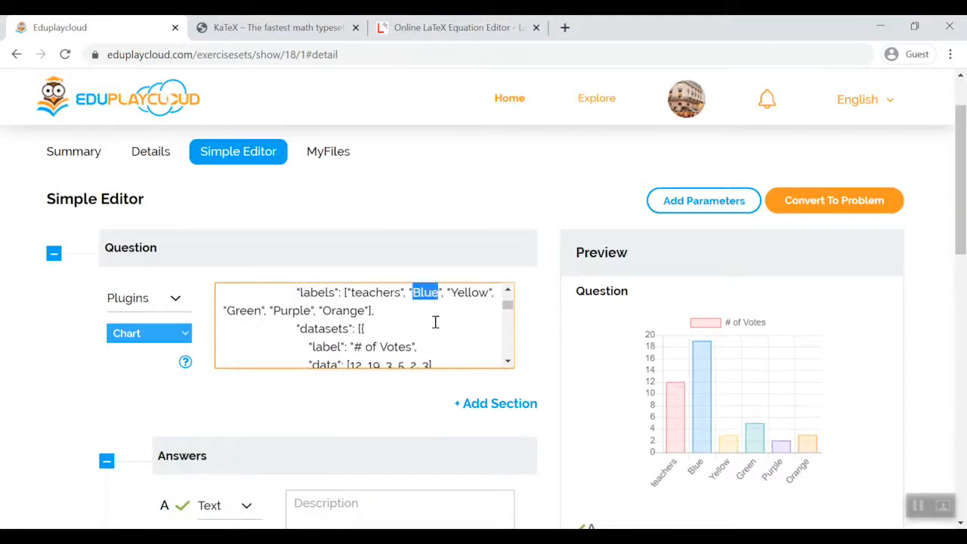
type("doctors")
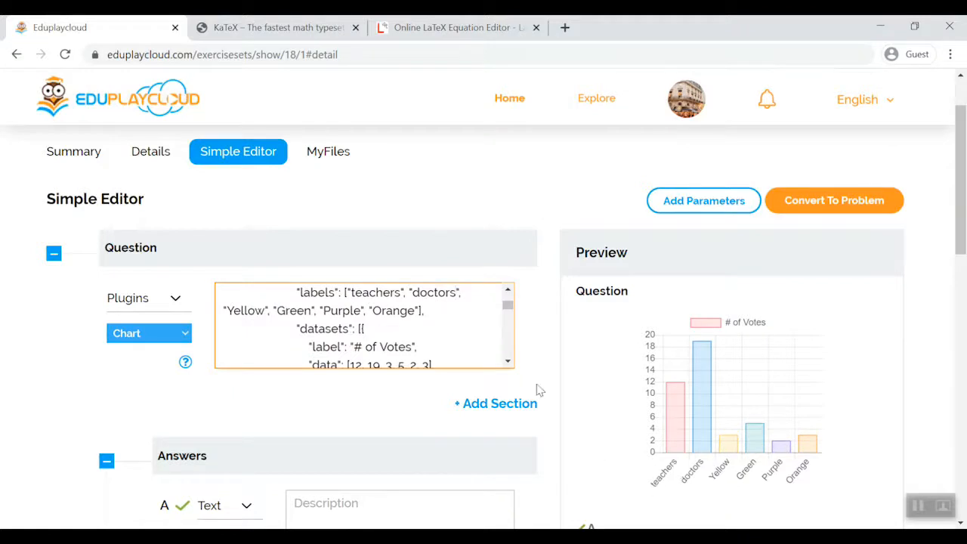
- Remove the Purple and Orange labels and their data values from the chart code
left_click_drag(355, 346, 416, 346)
left_click(421, 347)
scroll(425, 344, "down", 2)
left_click_drag(430, 290, 333, 332)
key("BackSpace")
scroll(427, 303, "up", 2)
key("BackSpace")
- Try the chart types "line" and "pie" in the chart code
scroll(366, 321, "up", 2)
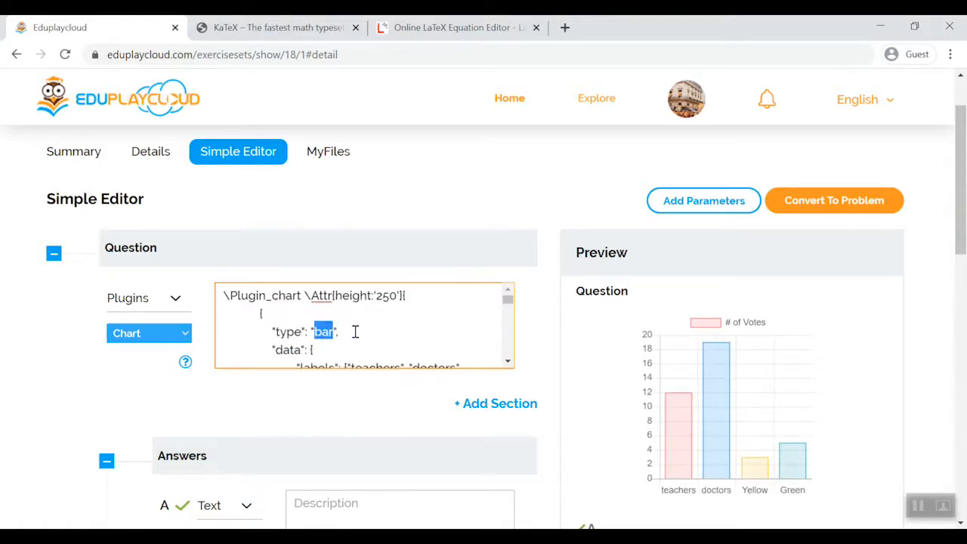
type("line")
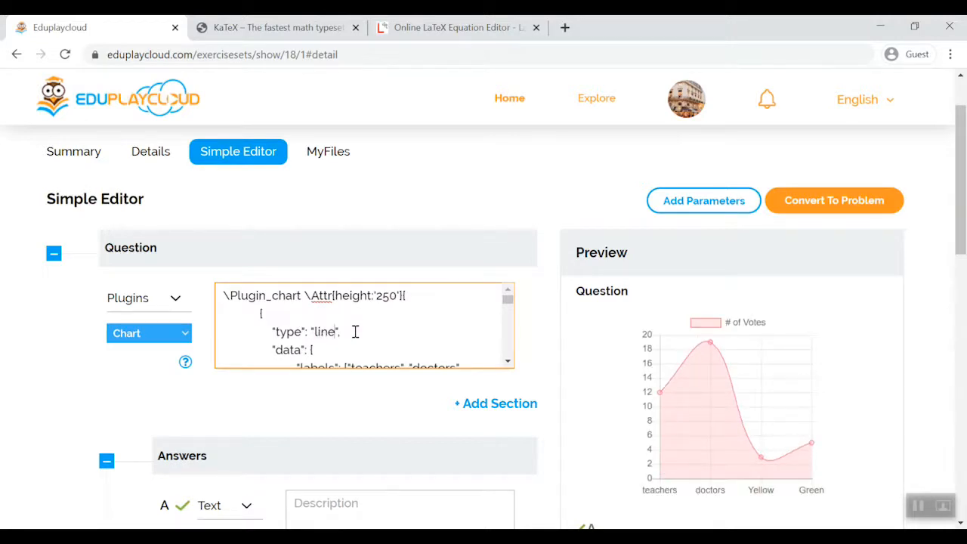
double_click(327, 333)
type("po")
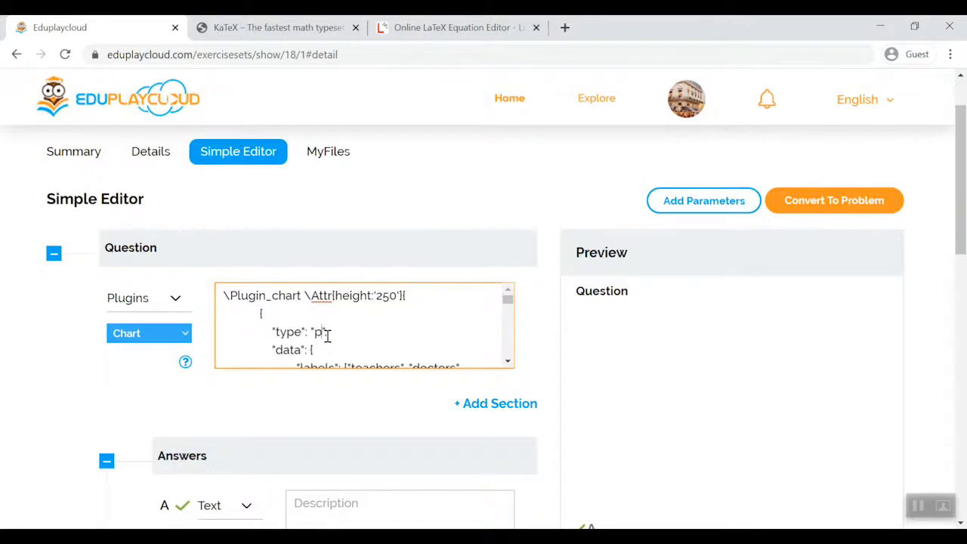
type("ie")
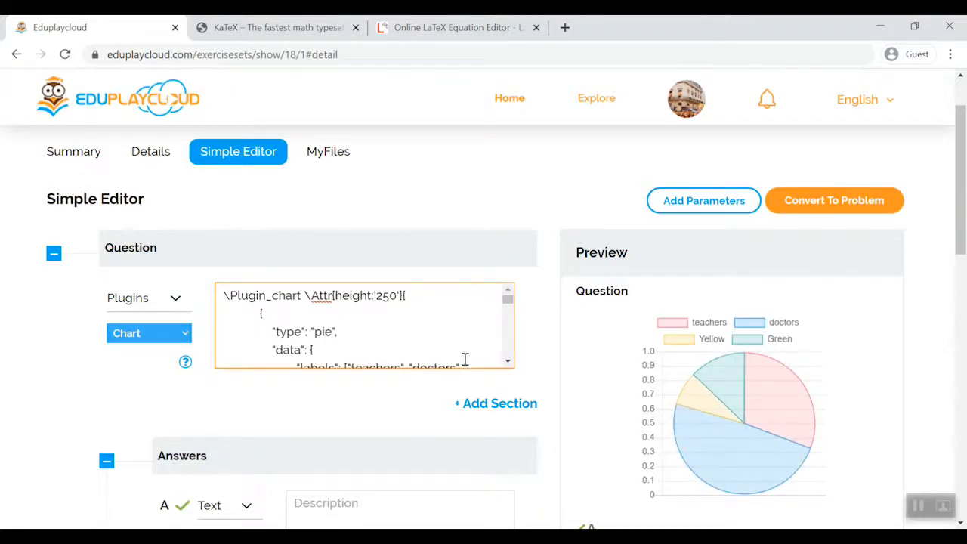
- Try the chart type "radar" and set the type back to "bar"
double_click(326, 333)
type("radar")
scroll(375, 265, "down", 1)
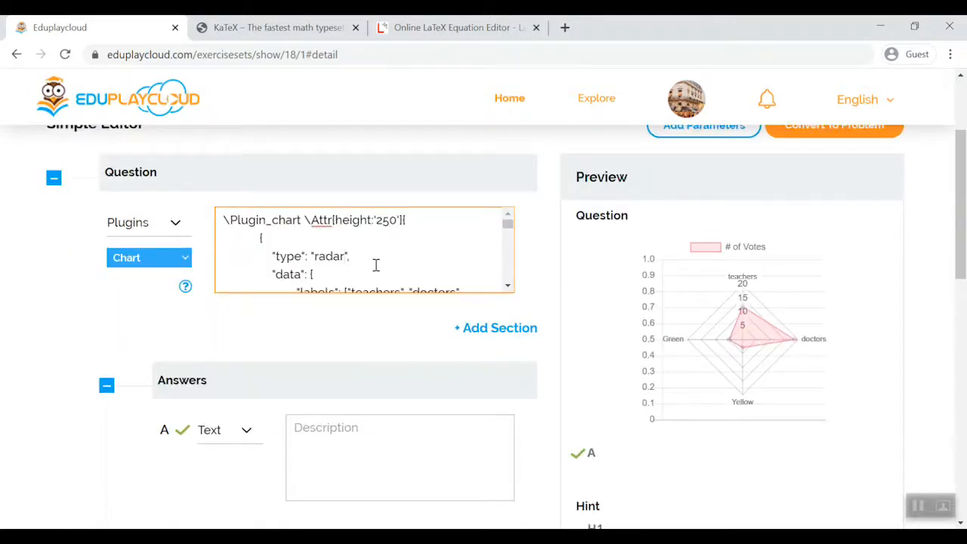
double_click(337, 257)
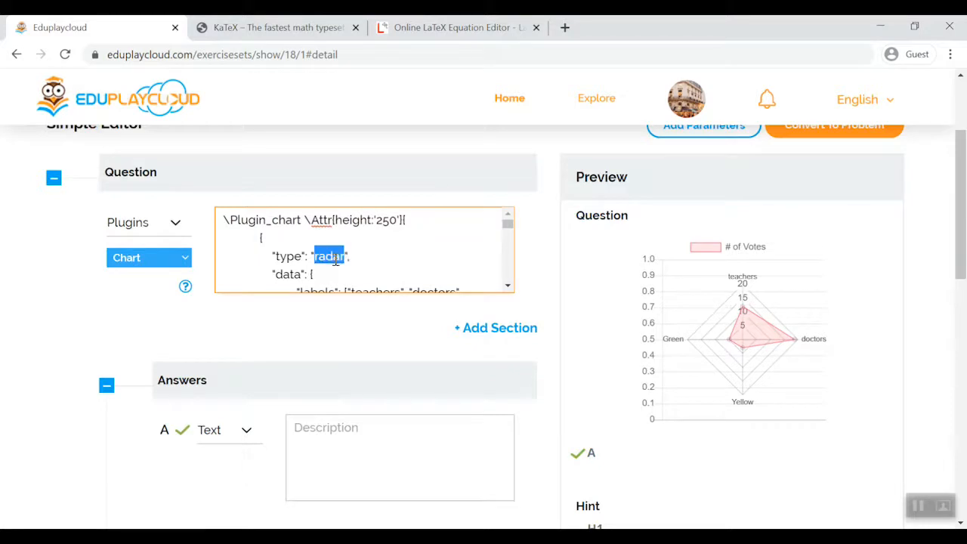
type("bar")
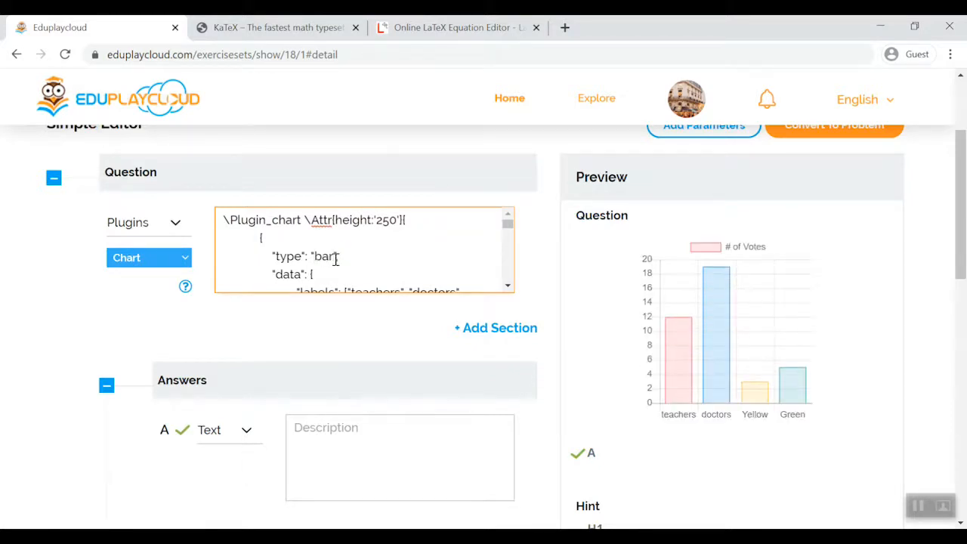
- Set the red component of the first background color in the chart code to 100
scroll(358, 259, "down", 3)
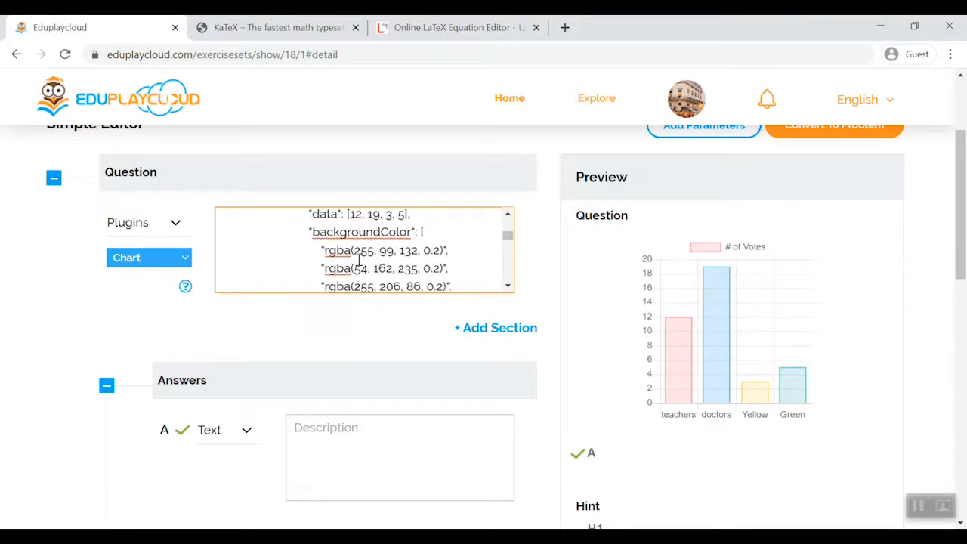
double_click(364, 250)
type("100")
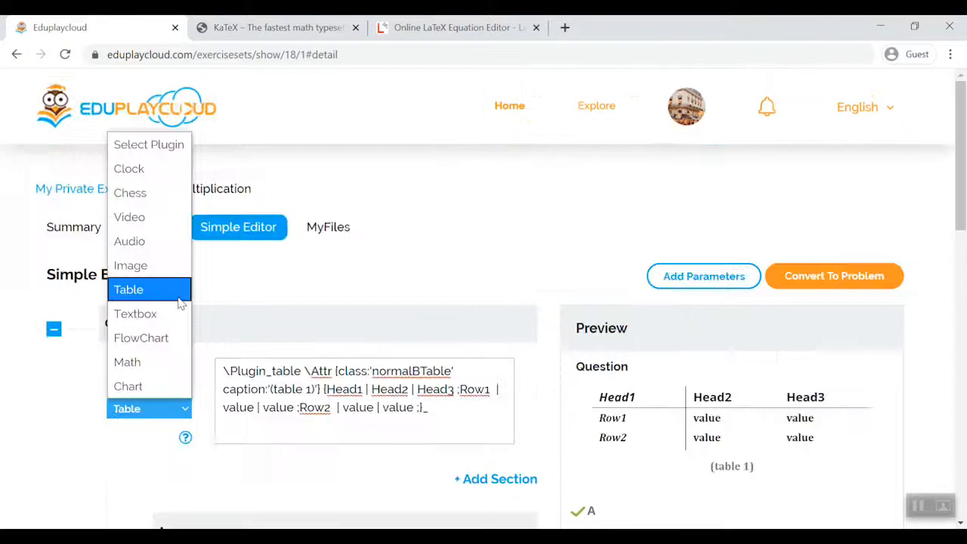
- Switch the question's plugin to Table and replace its code with the multi-line table sample from the plugin help
left_click(179, 297)
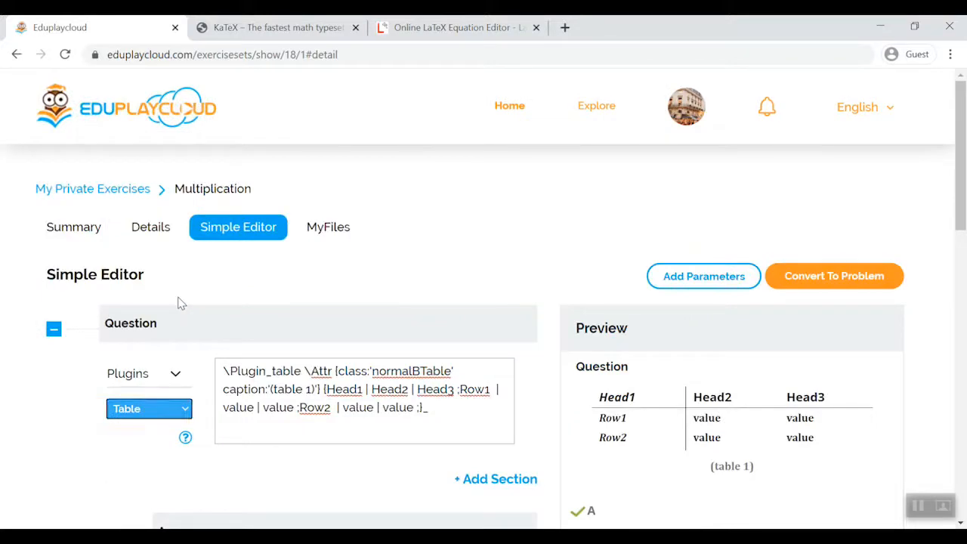
left_click(185, 438)
scroll(297, 366, "down", 4)
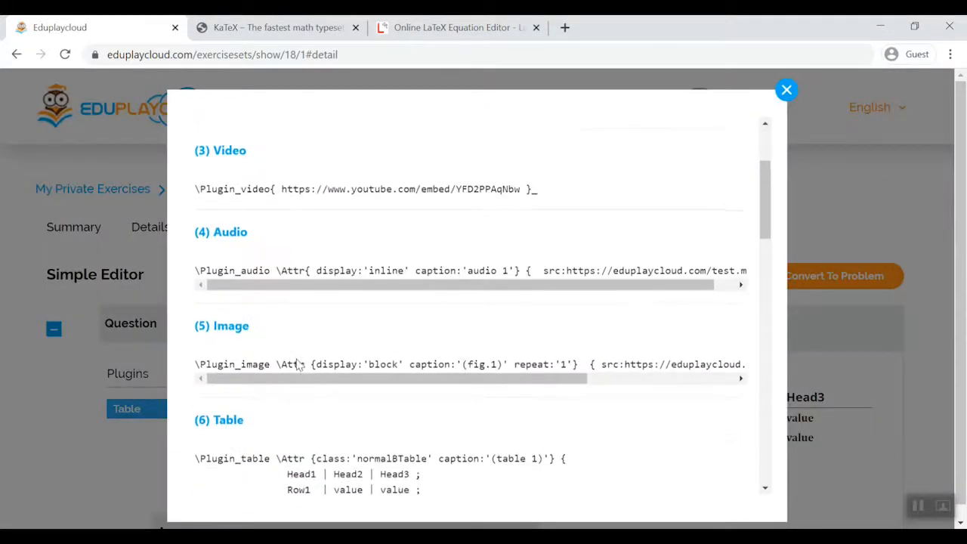
triple_click(198, 310)
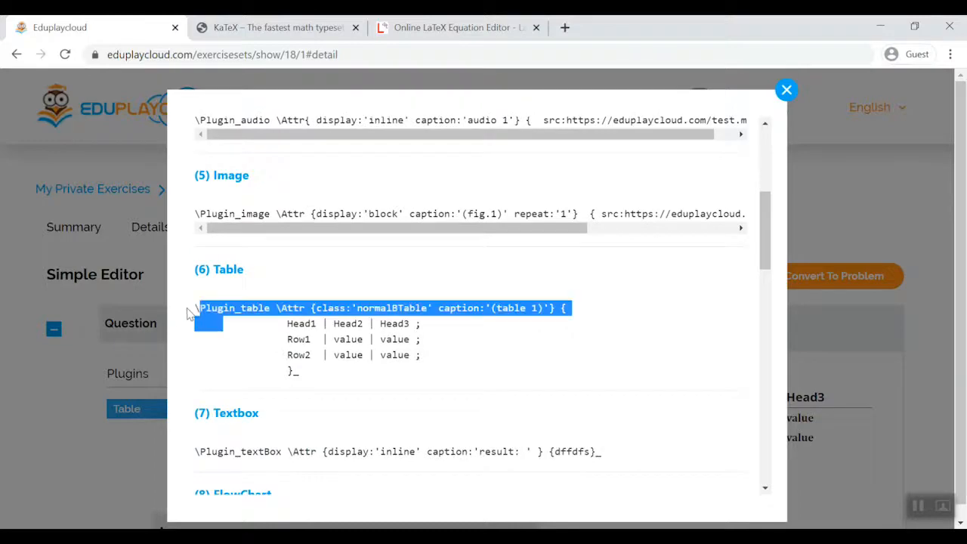
left_click_drag(195, 309, 355, 385)
key("ctrl+c")
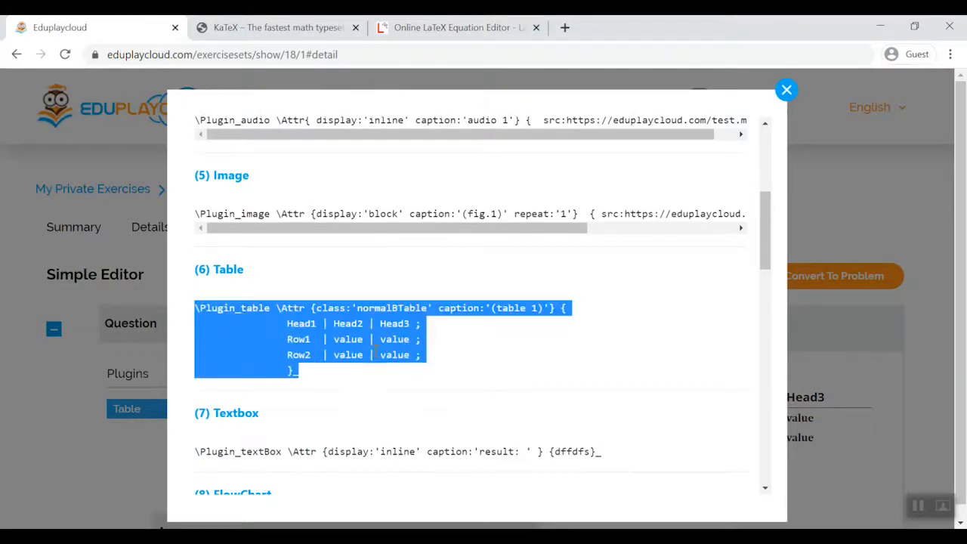
left_click(786, 89)
key("ctrl+a")
key("ctrl+v")
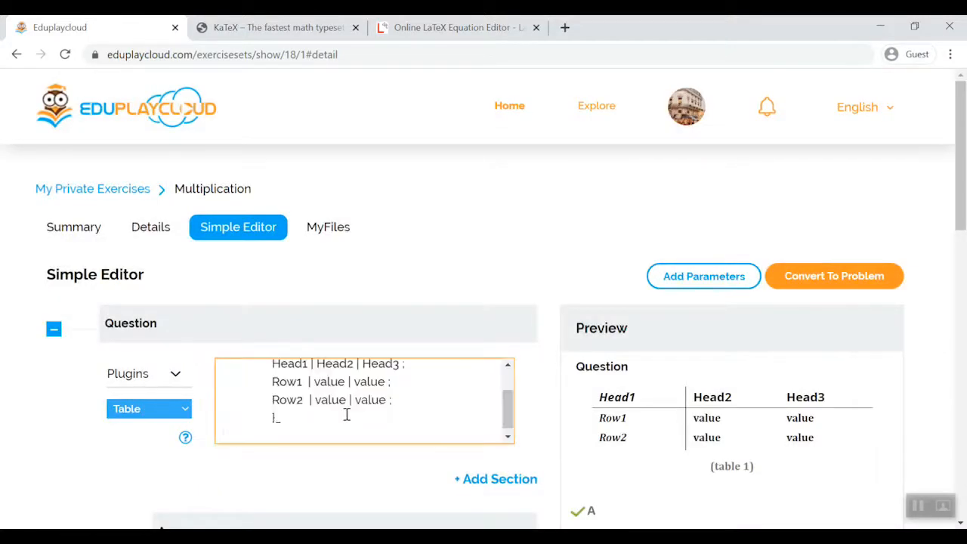
- Rename the three column headers in the table code to Sun, Mon and Tue
scroll(350, 414, "up", 2)
double_click(290, 407)
type("Sun")
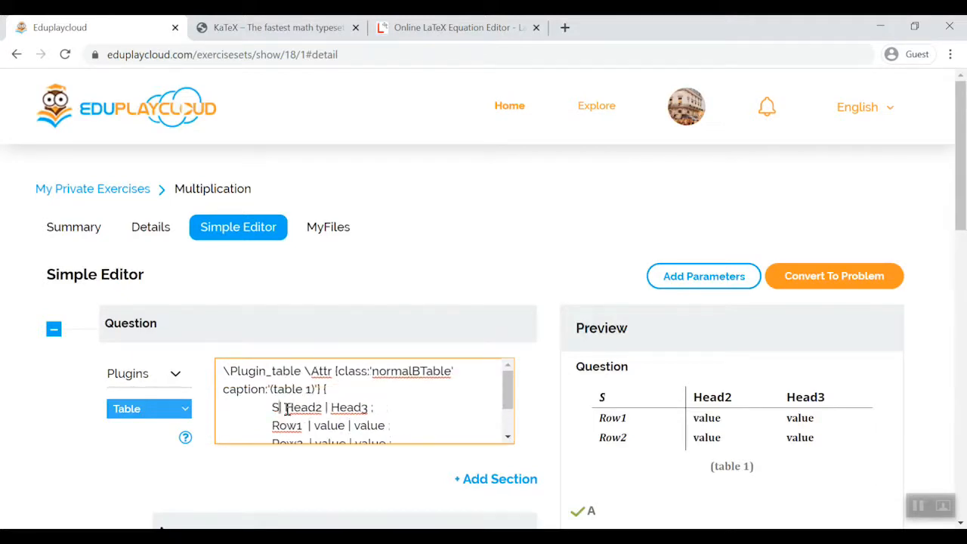
double_click(317, 407)
type("Mon")
double_click(349, 407)
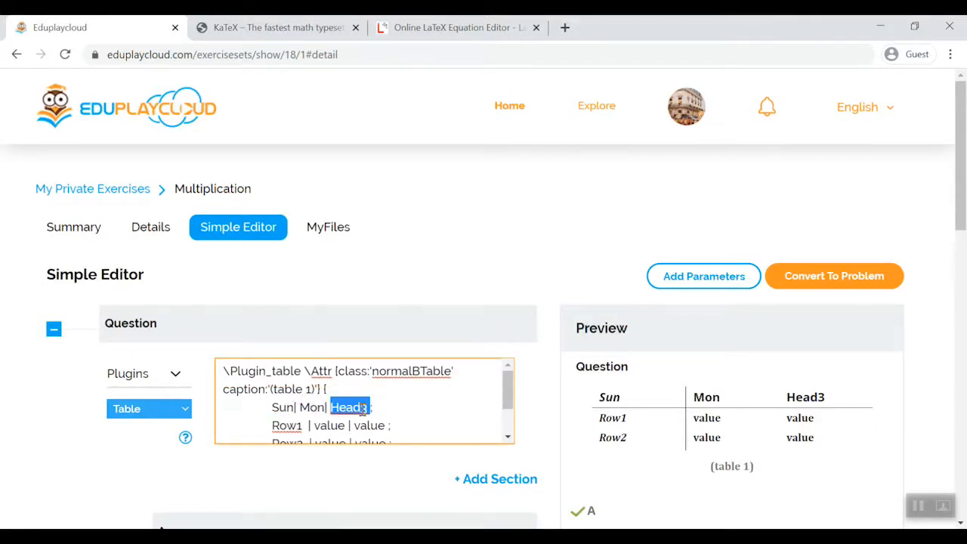
type("Tue")
- Try the table class "dataTable" in the table code
left_click_drag(371, 372, 453, 373)
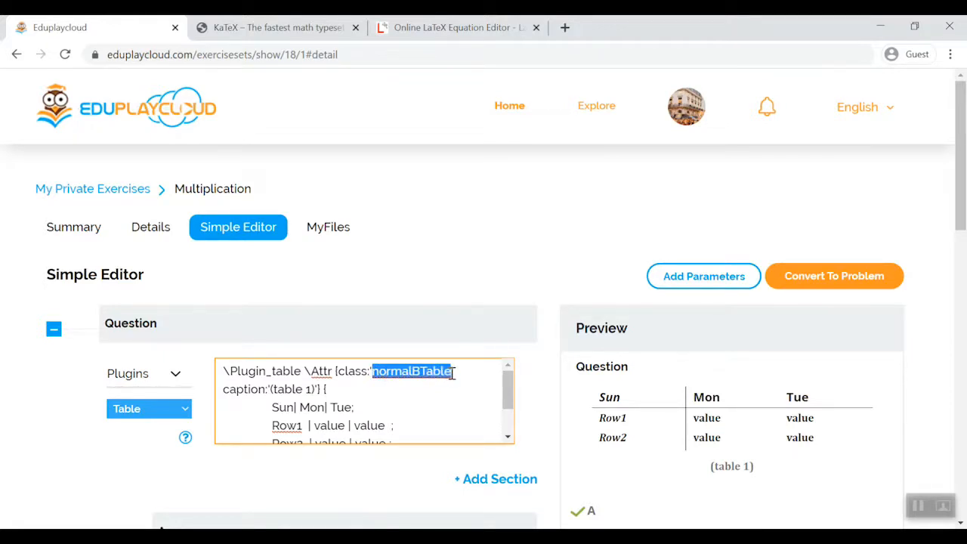
key("BackSpace")
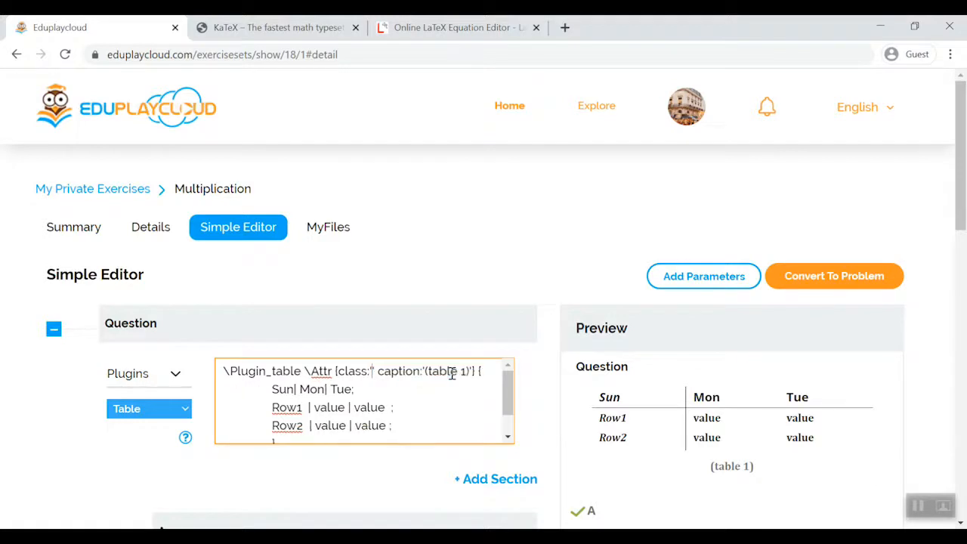
type("data")
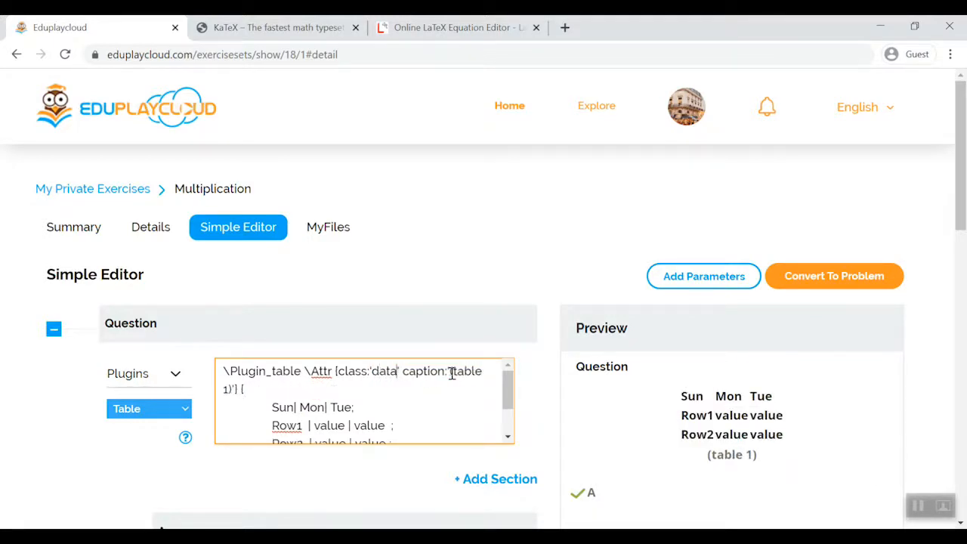
type("Table")
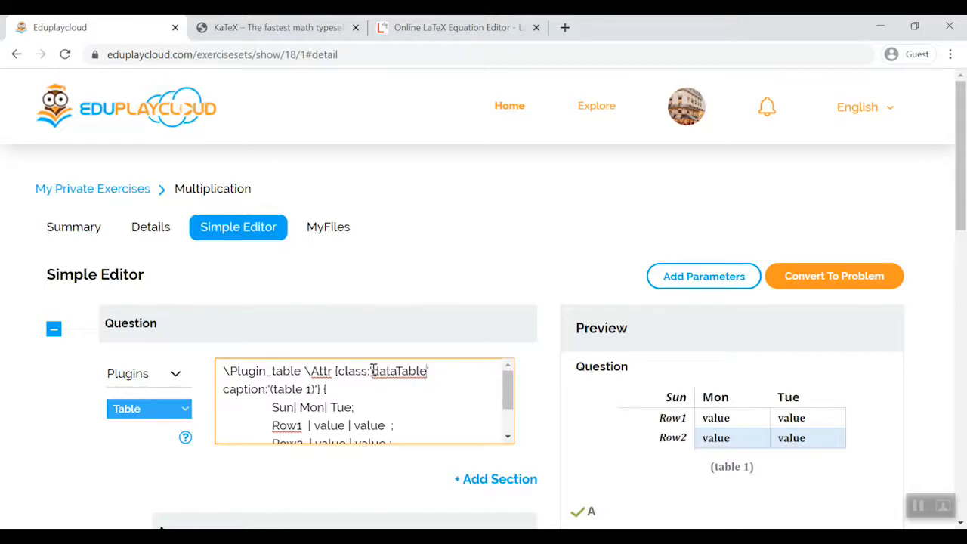
- Try the table class "blueTable" in place of the current class
left_click_drag(372, 371, 429, 370)
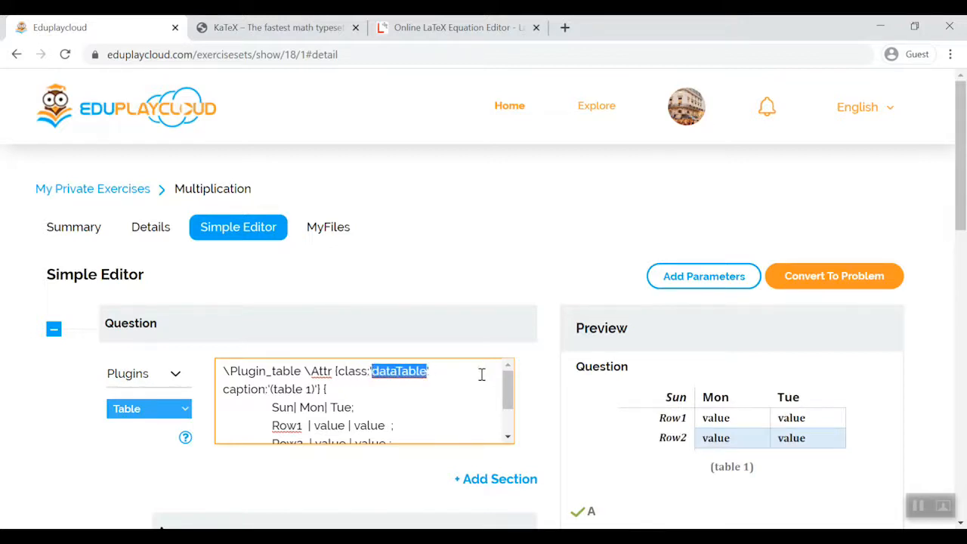
type("blueta")
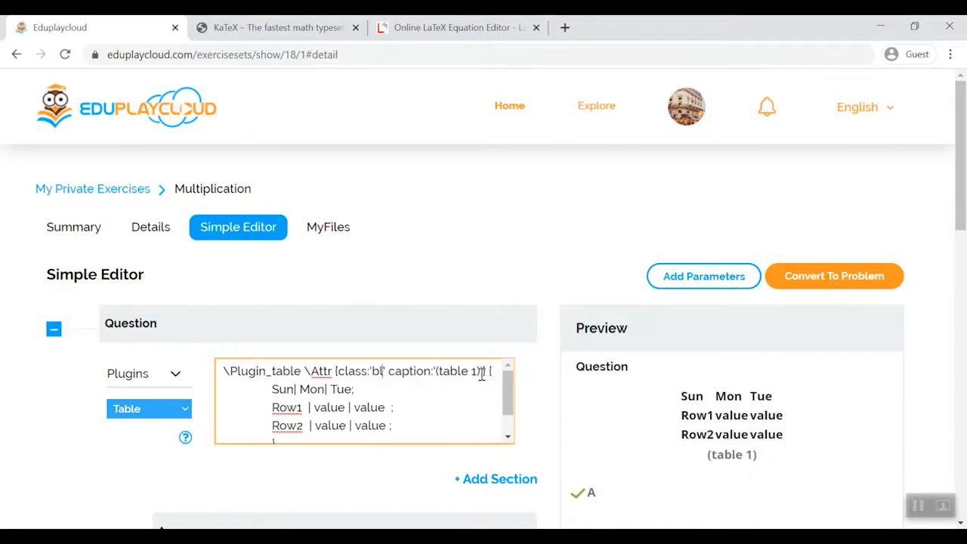
type("ble")
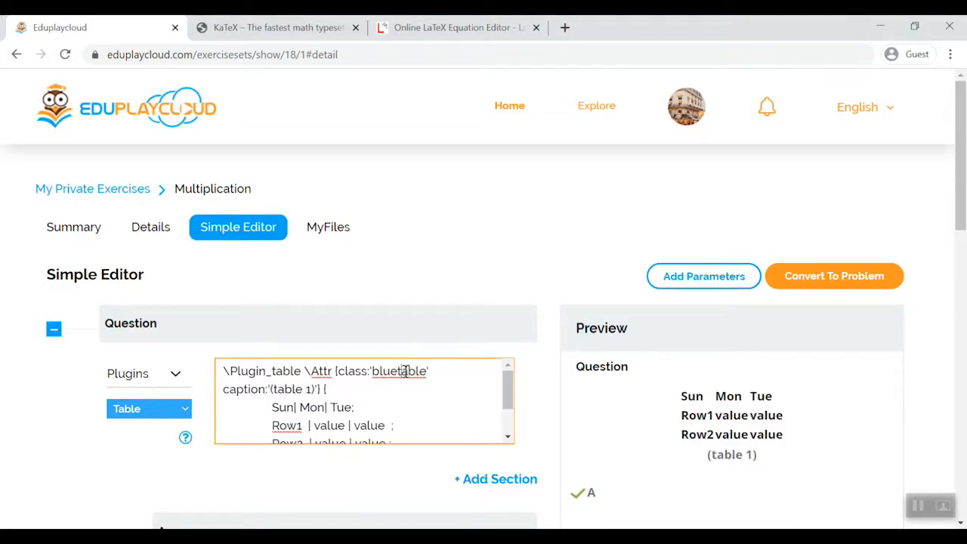
key("BackSpace")
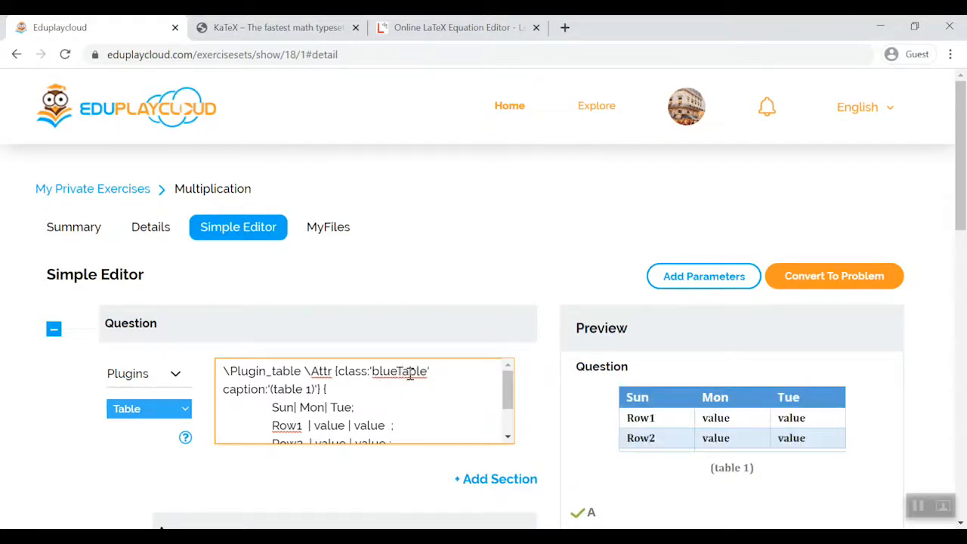
- Try the table class "normalBlueTable", and replace it with the class "matrix"
type("normal")
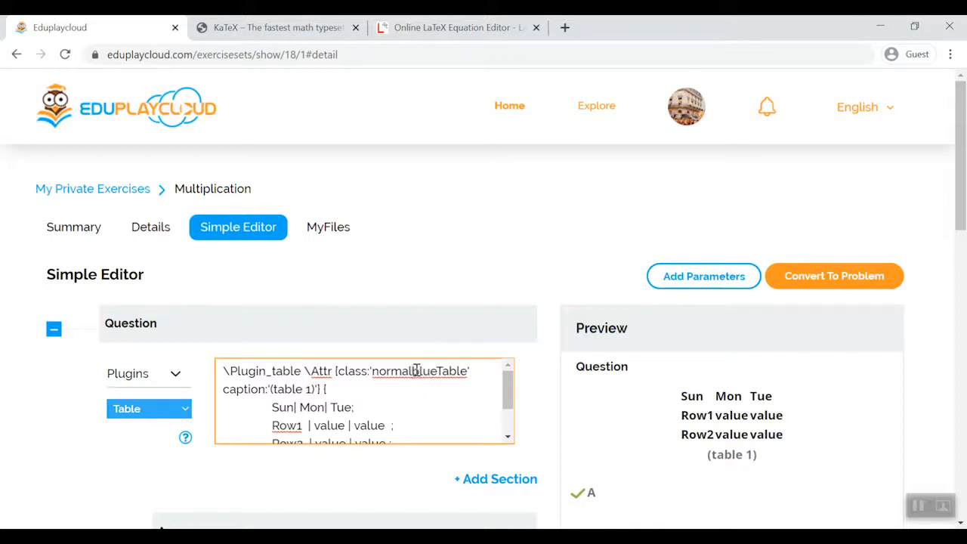
left_click(419, 370)
key("BackSpace")
type("B")
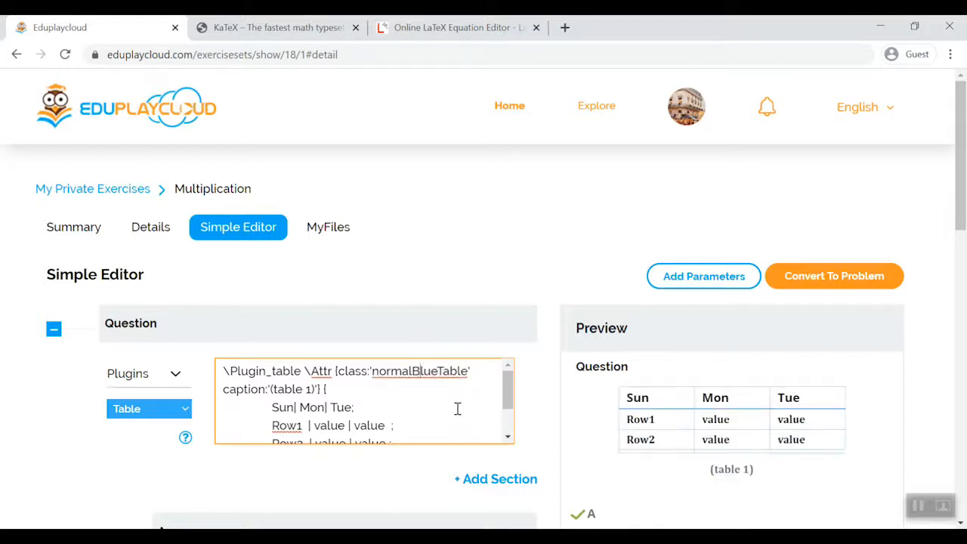
double_click(420, 371)
type("matrix")
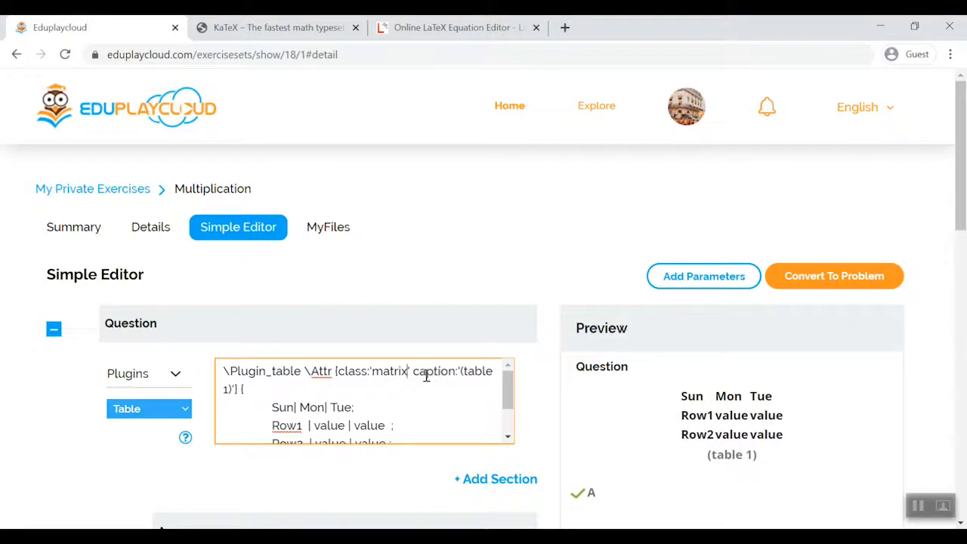
- Switch the question's plugin to FlowChart and add the link B-->C below the existing A-->B link
left_click(149, 407)
left_click(168, 342)
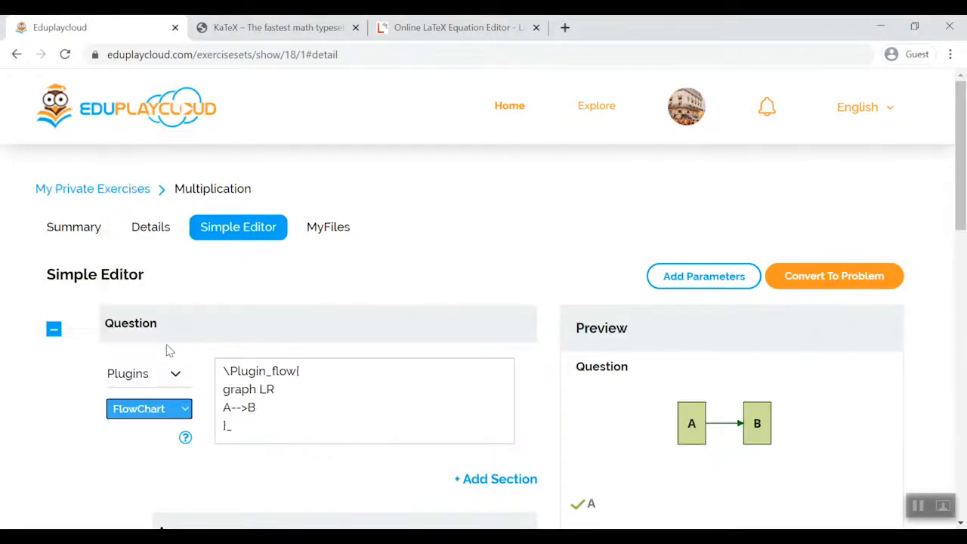
left_click(271, 398)
key("Return")
type("B")
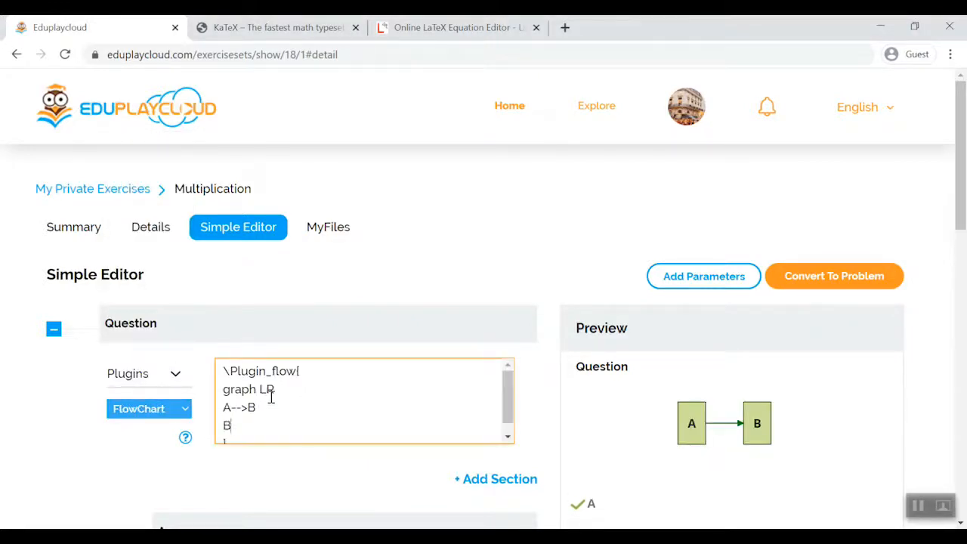
type("-->C")
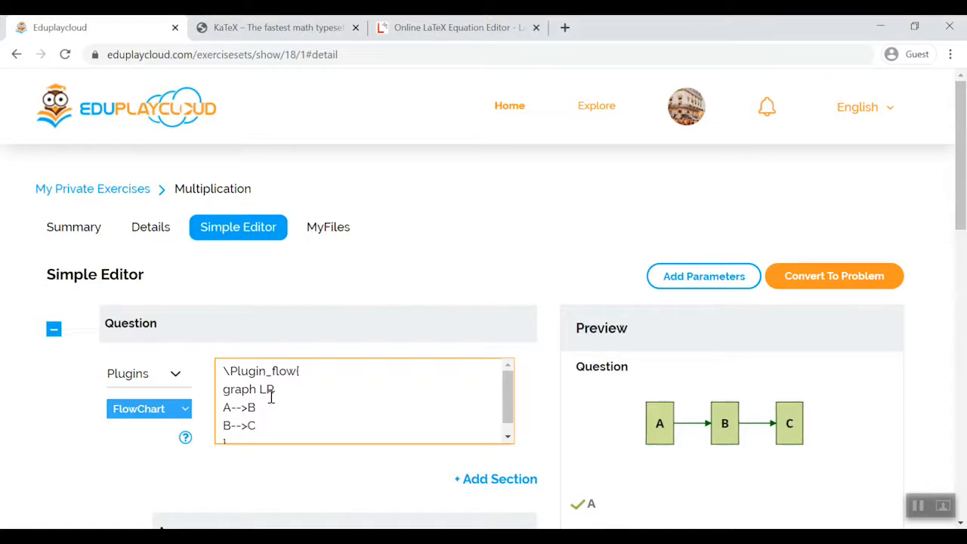
- Add a node D to the flowchart code and link it with A-->D
key("Return")
type("D ")
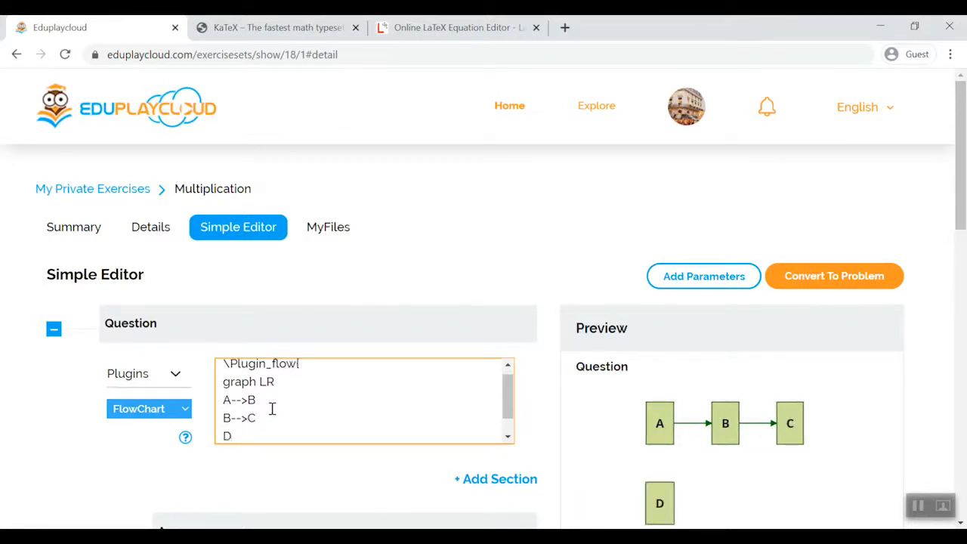
type("A-->D")
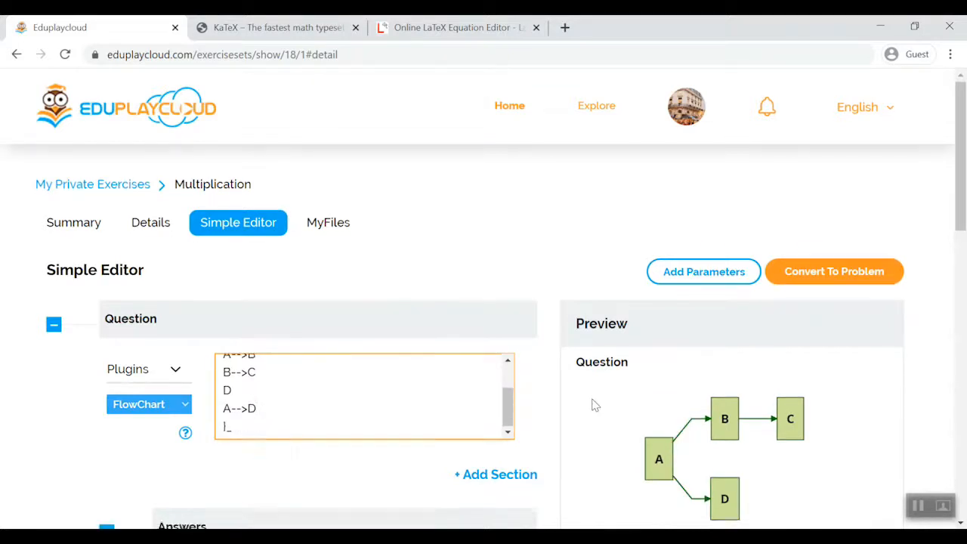
- Try the graph directions TB and RL in the flowchart code
scroll(593, 403, "down", 2)
scroll(313, 259, "up", 2)
double_click(266, 238)
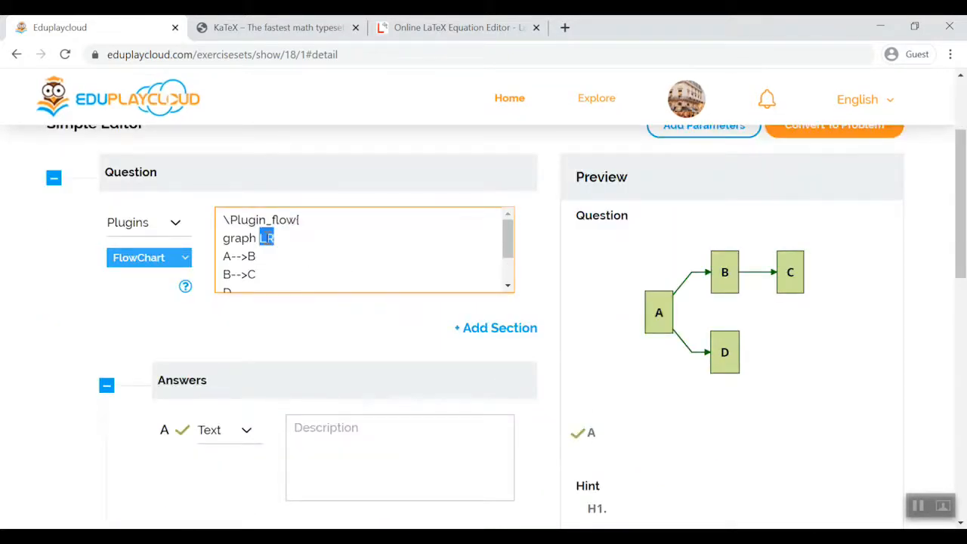
type("TB")
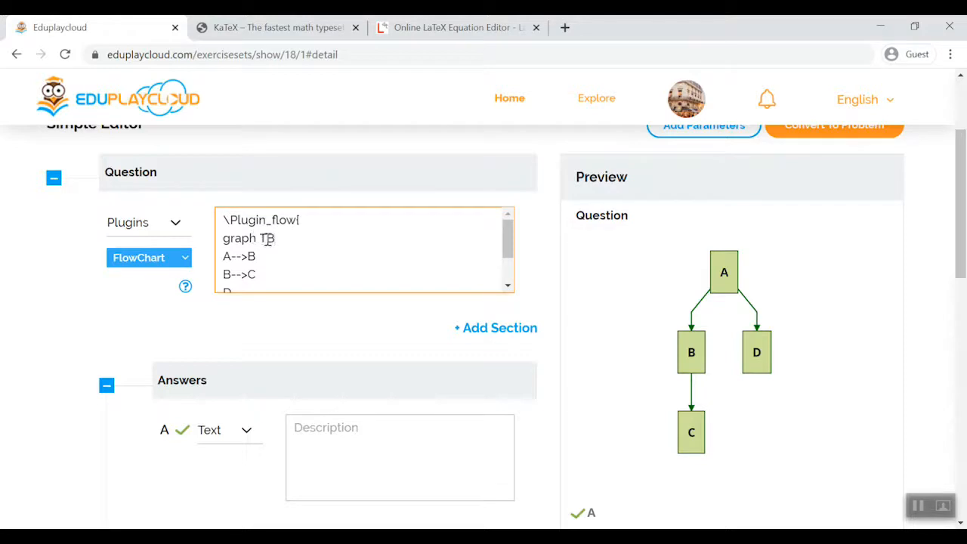
key("BackSpace")
key("BackSpace")
scroll(282, 312, "up", 1)
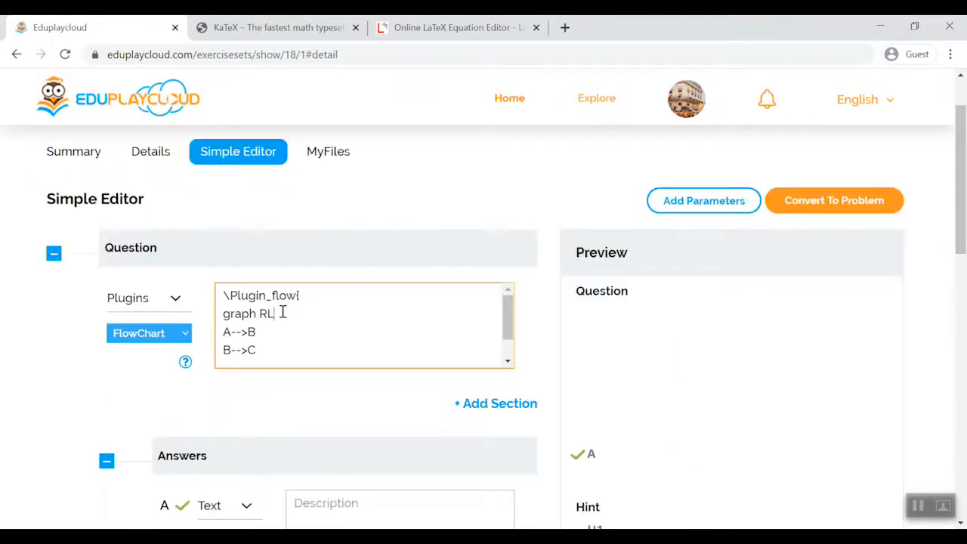
type(">C")
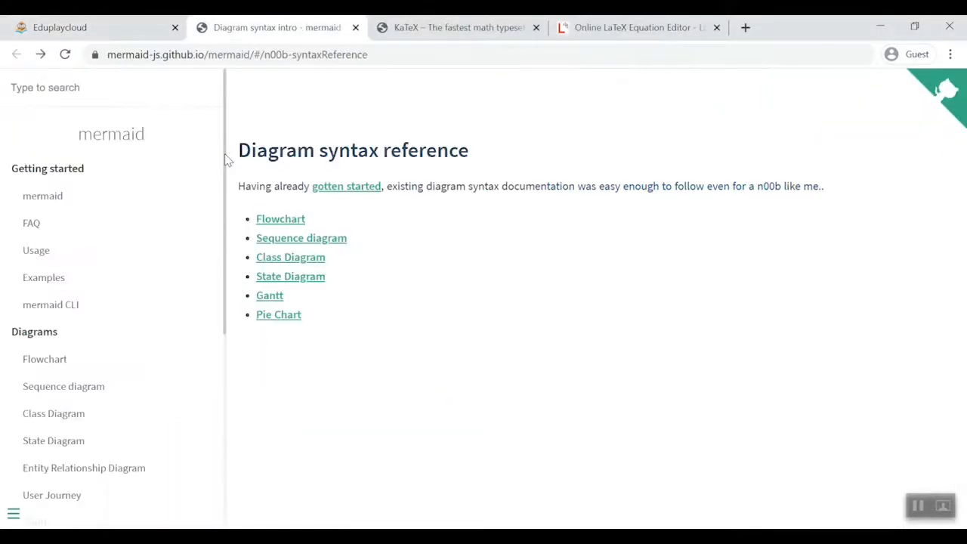
- Replace the graph code with the "A-- text -->B" sample from mermaid's Flowchart documentation and set its link text to "hello"
left_click(269, 223)
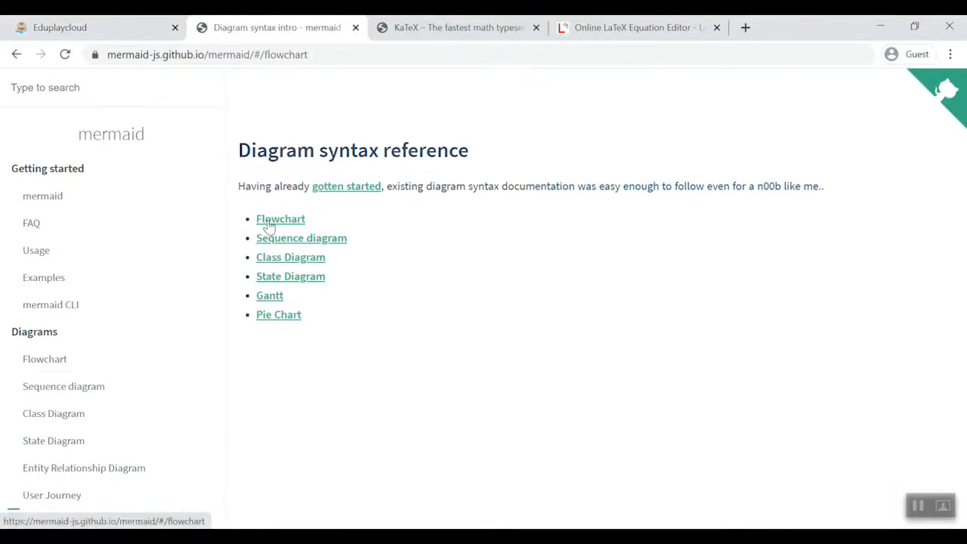
scroll(504, 279, "down", 2)
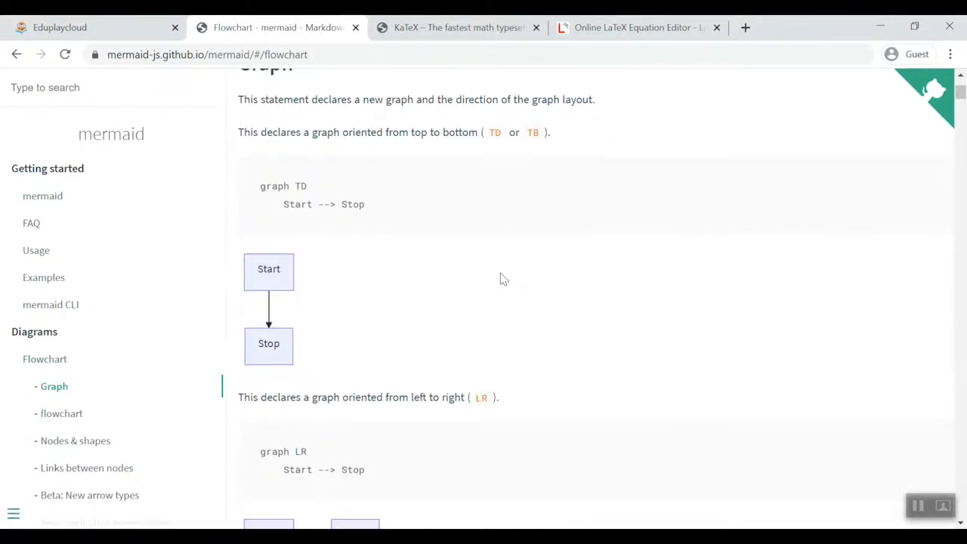
scroll(498, 272, "down", 20)
scroll(487, 287, "up", 6)
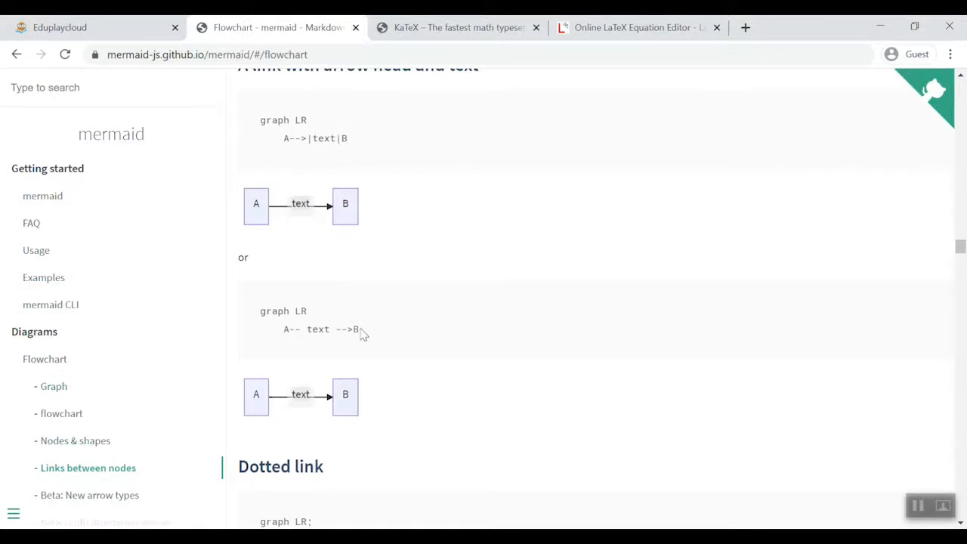
left_click_drag(361, 333, 255, 317)
key("ctrl+c")
left_click(60, 27)
key("ctrl+v")
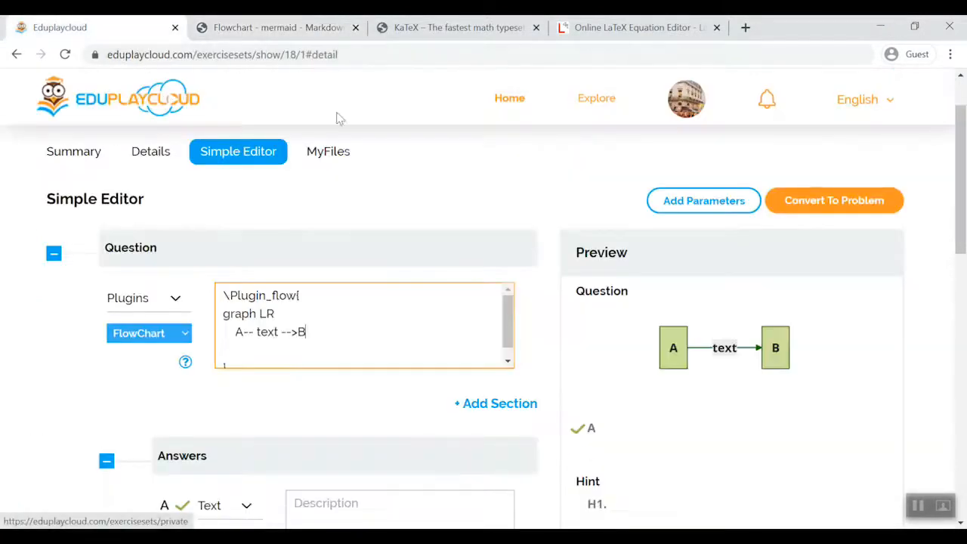
double_click(267, 332)
type("hello")
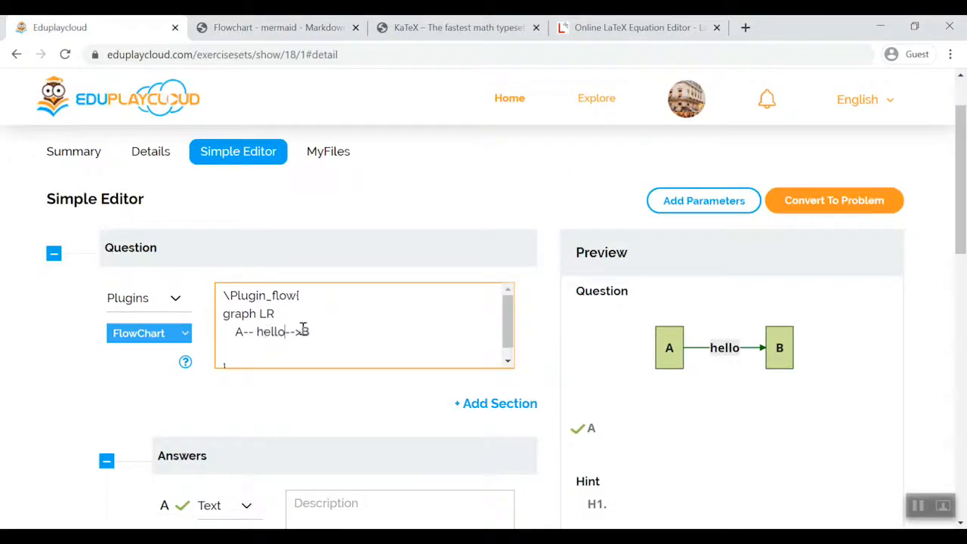
- Replace the graph in the flowchart code with the introductory two-message sample from mermaid's Sequence diagram documentation
left_click_drag(306, 332, 189, 320)
key("BackSpace")
left_click(260, 28)
scroll(244, 171, "down", 6)
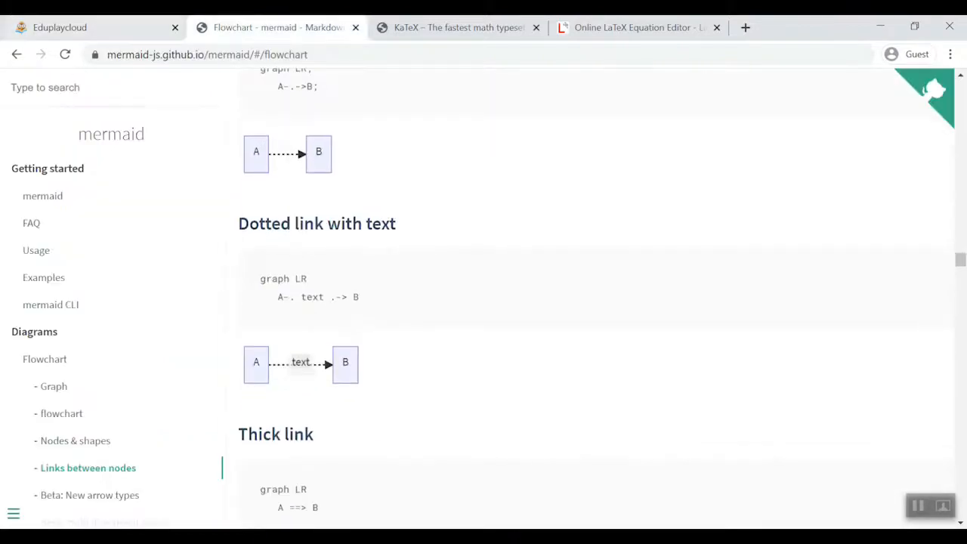
left_click(17, 54)
left_click(328, 241)
scroll(329, 242, "down", 2)
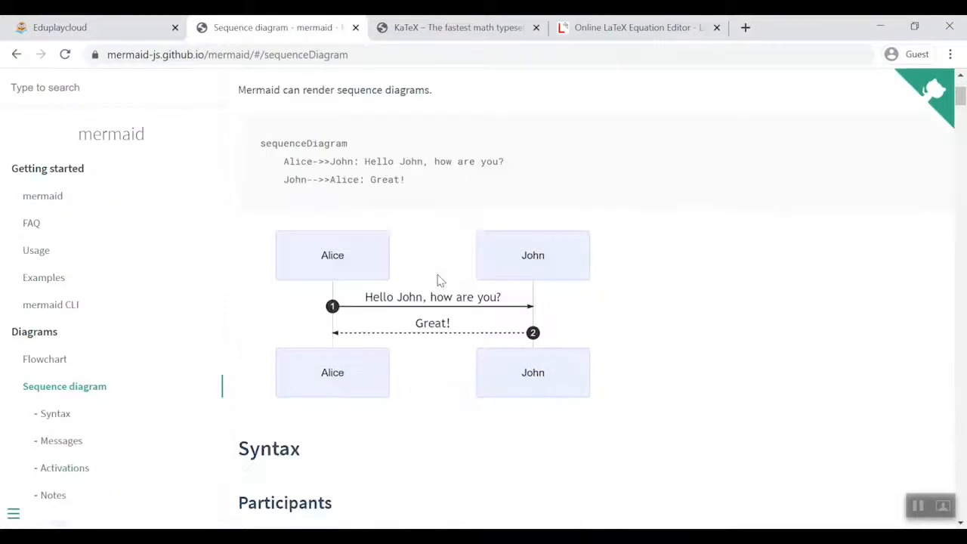
scroll(438, 280, "up", 1)
left_click_drag(260, 219, 415, 316)
left_click(111, 30)
key("ctrl+v")
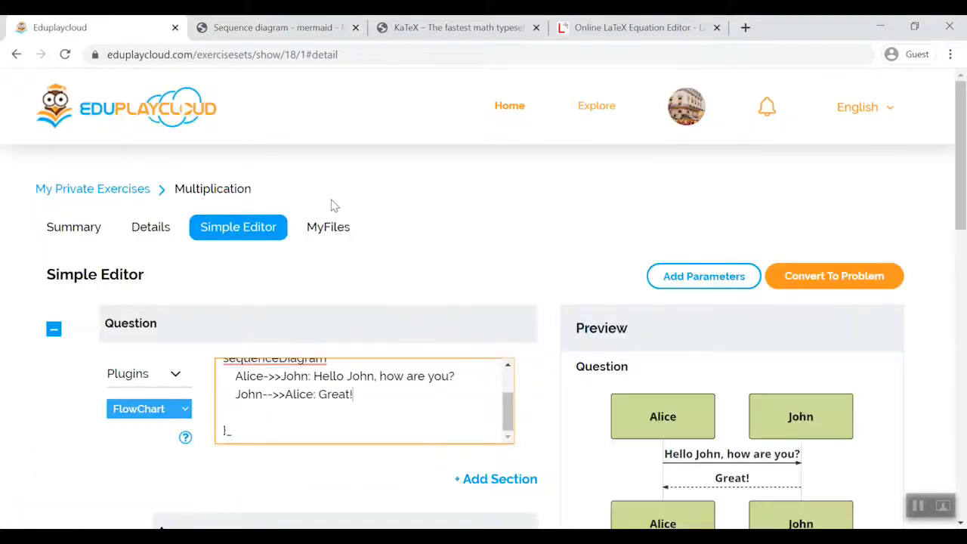
- Change John's reply message in the sequence diagram code to "Good"
scroll(677, 340, "down", 1)
double_click(330, 318)
type("Good")
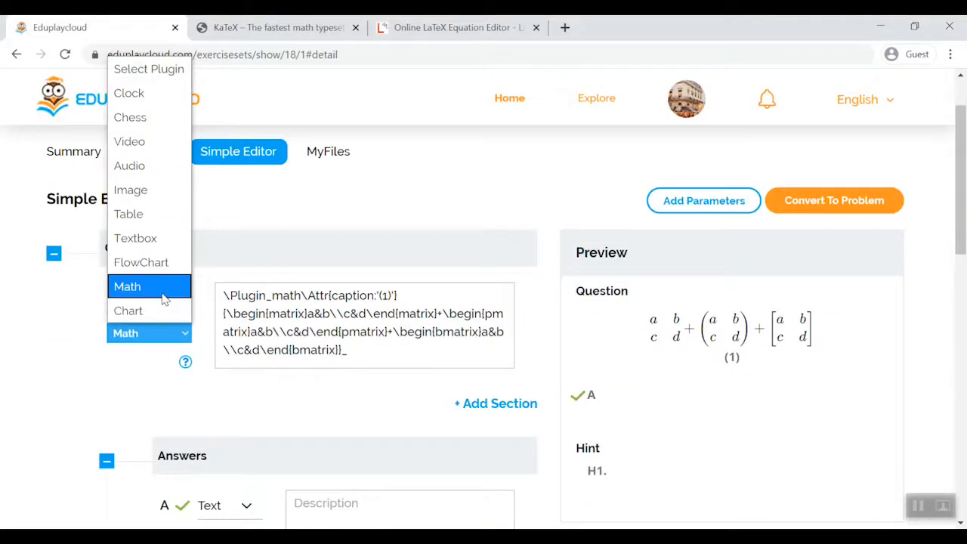
- Switch the question's plugin to Math and replace its code with the Math sample copied from the plugin help
left_click(164, 294)
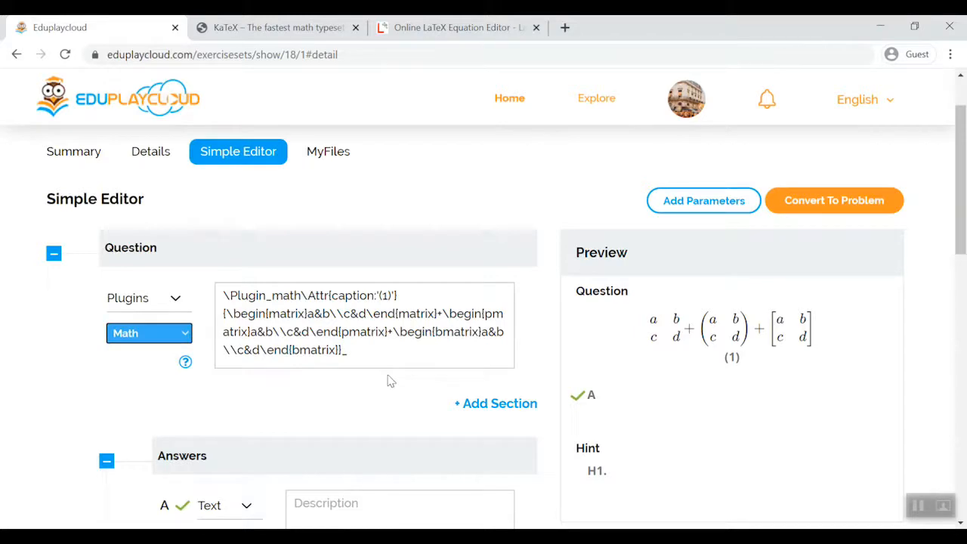
left_click(186, 362)
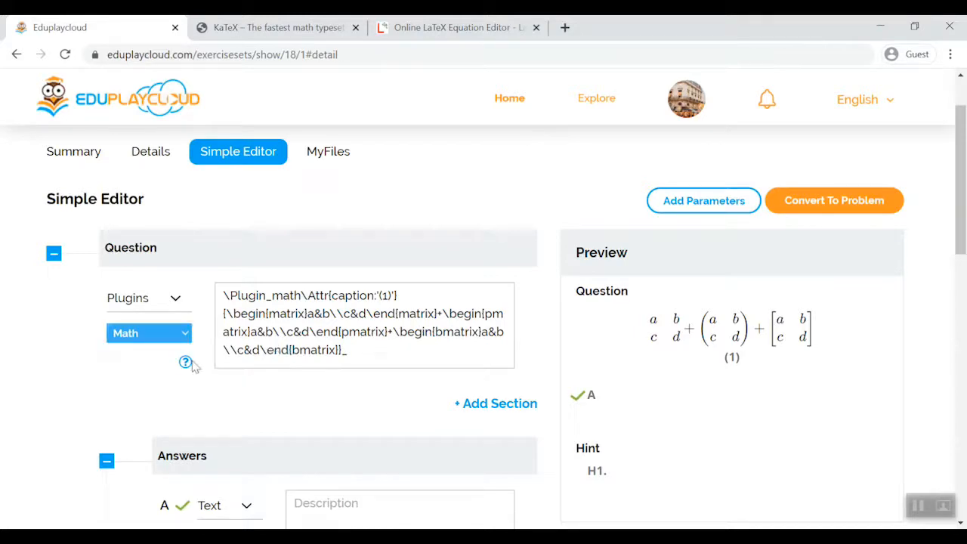
scroll(266, 353, "down", 5)
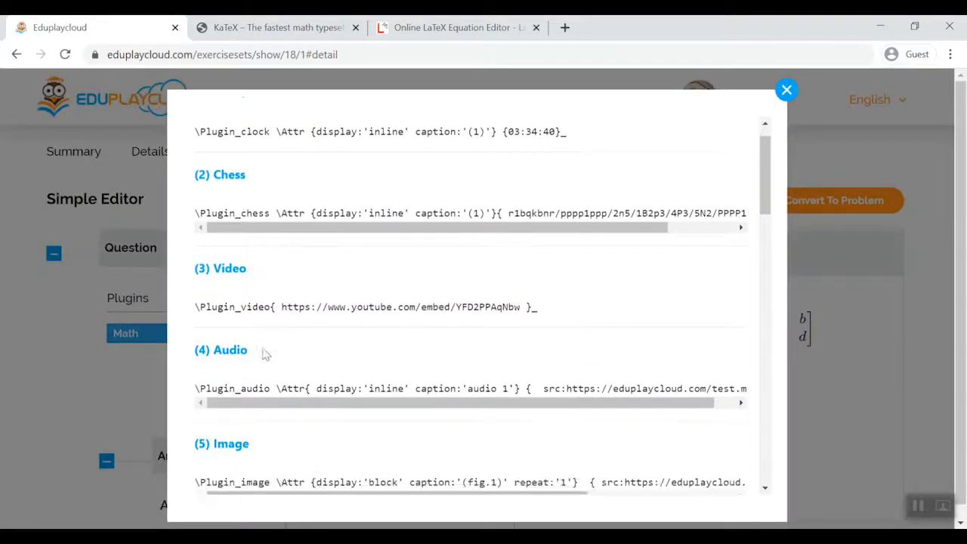
scroll(266, 354, "down", 5)
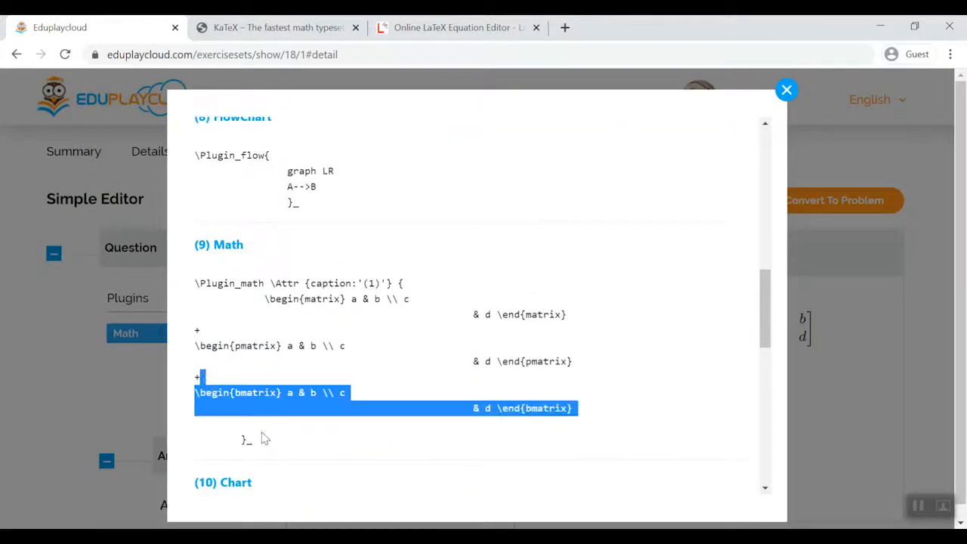
left_click_drag(260, 440, 181, 278)
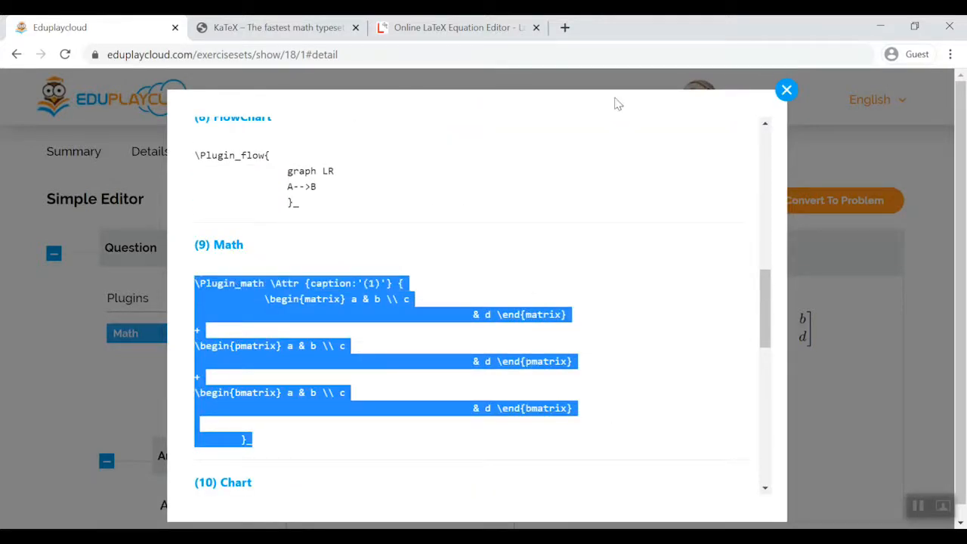
left_click(785, 89)
left_click_drag(357, 353, 211, 287)
key("ctrl+v")
- Replace the matrix expression in the math code with \overbrace{a+b+c}^{\text{note}} copied from KaTeX's Supported Functions documentation
left_click(278, 28)
left_click(490, 239)
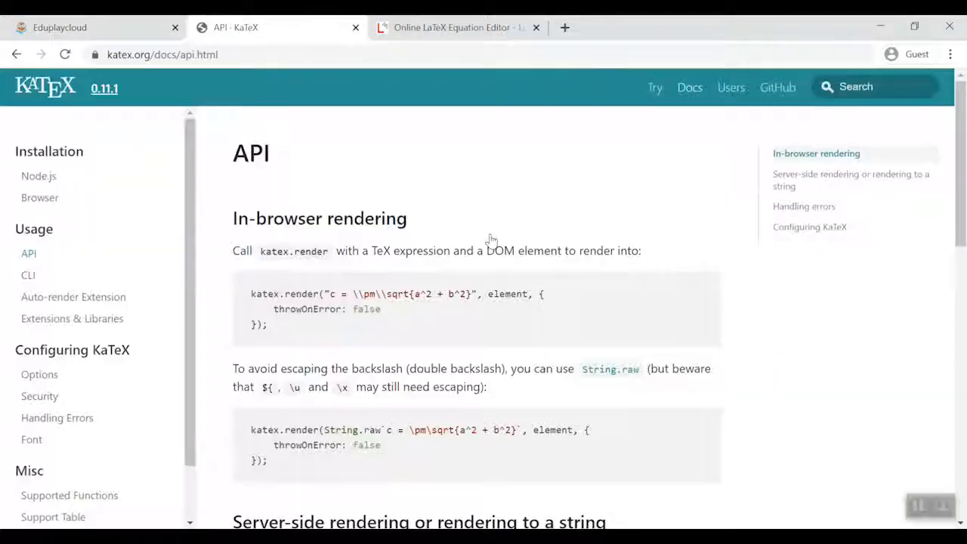
left_click(106, 496)
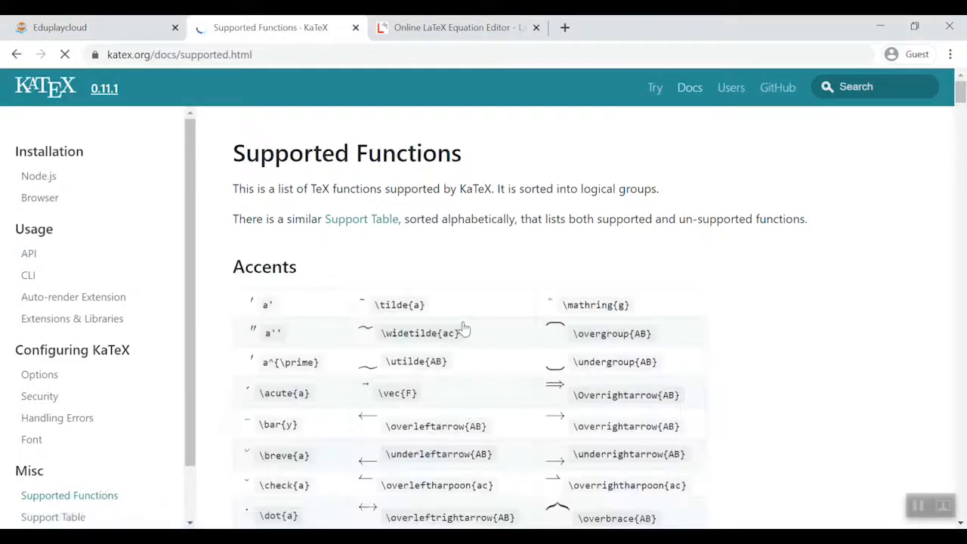
scroll(464, 325, "down", 15)
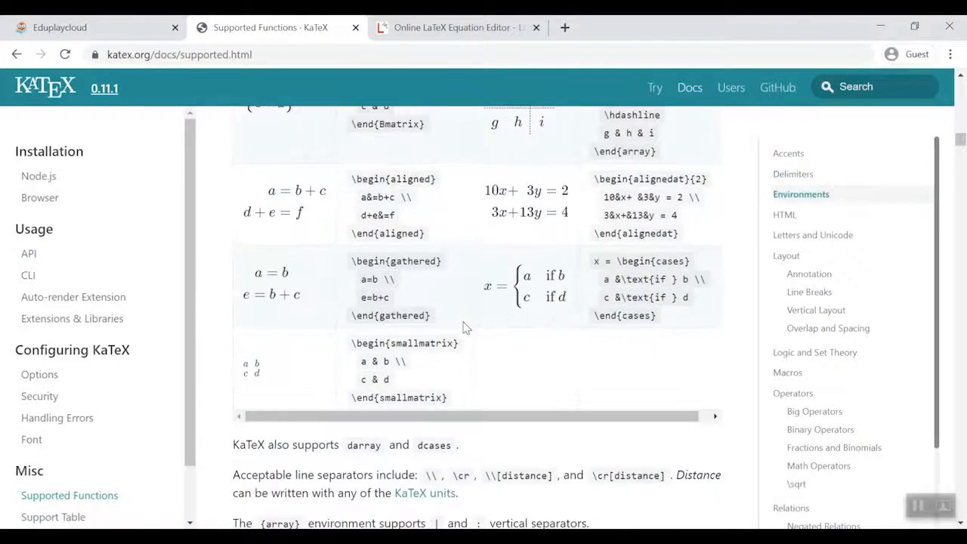
scroll(463, 326, "down", 15)
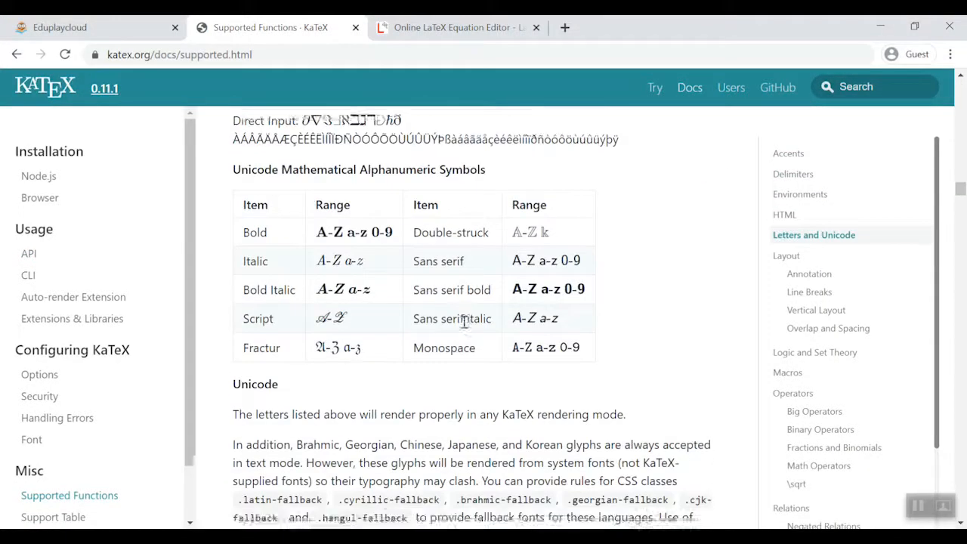
scroll(464, 321, "down", 6)
left_click_drag(449, 234, 625, 234)
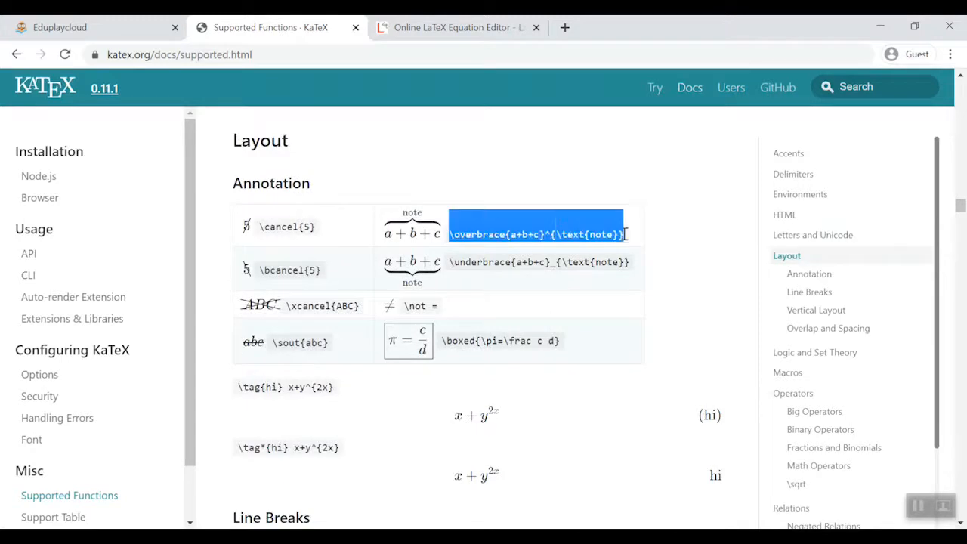
left_click(63, 28)
key("ctrl+v")
- Set the text above the overbrace to 1000
double_click(385, 314)
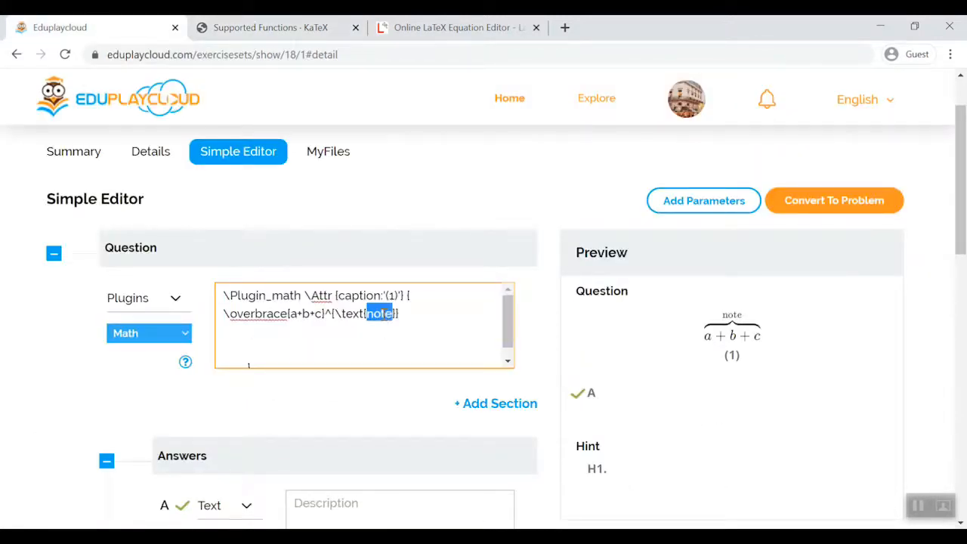
type("1000")
left_click(374, 341)
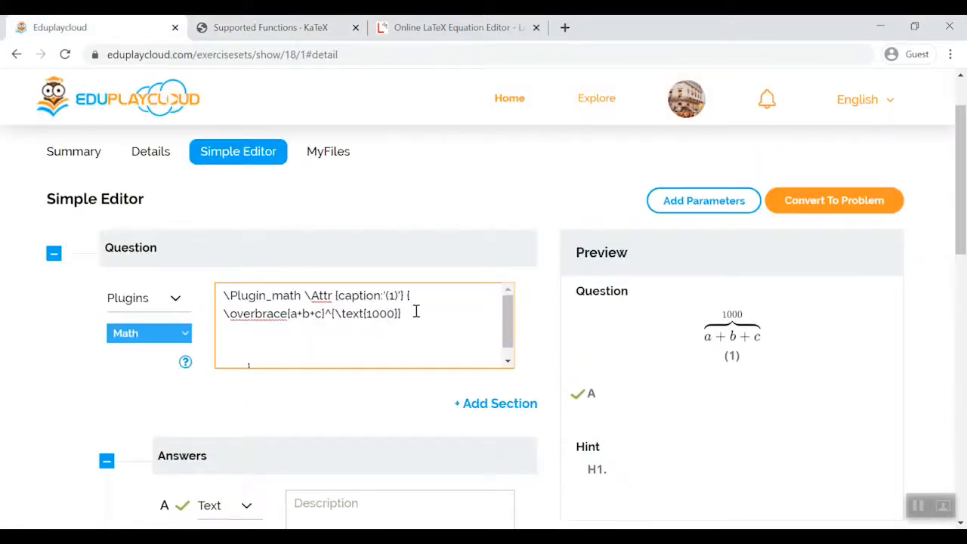
- Delete the overbrace expression from the math code and browse KaTeX's supported functions for other expressions
left_click_drag(415, 311, 222, 314)
key("BackSpace")
key("ctrl+Tab")
scroll(433, 304, "up", 5)
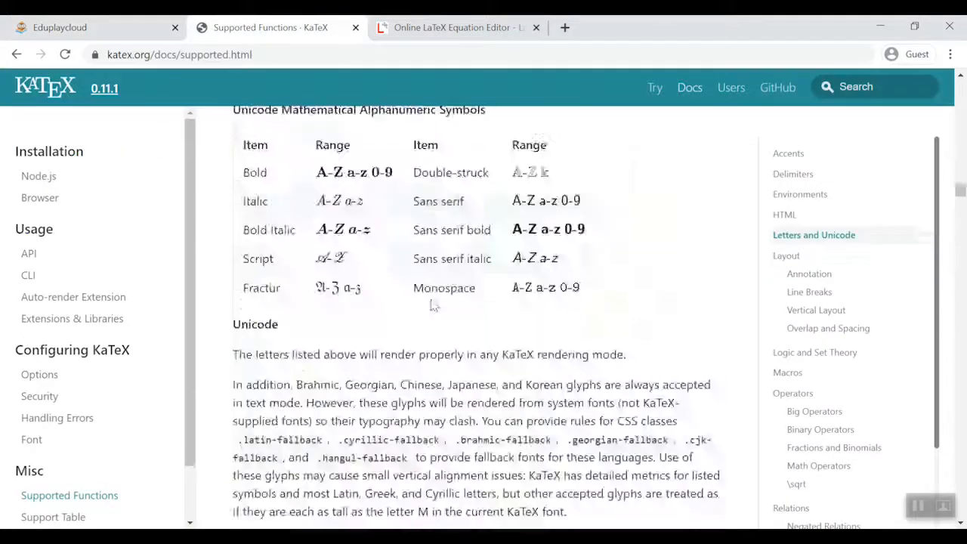
scroll(434, 301, "up", 20)
key("ctrl+shift+Tab")
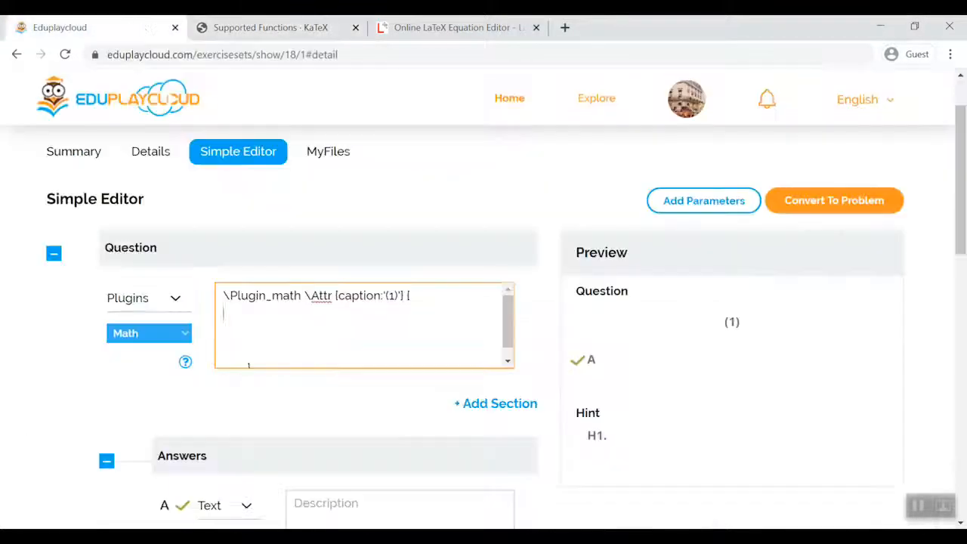
- Switch to the Online LaTeX Equation Editor and build x_a \leq \alpha from its symbol catalogue
key("ctrl+shift+Tab")
left_click(26, 211)
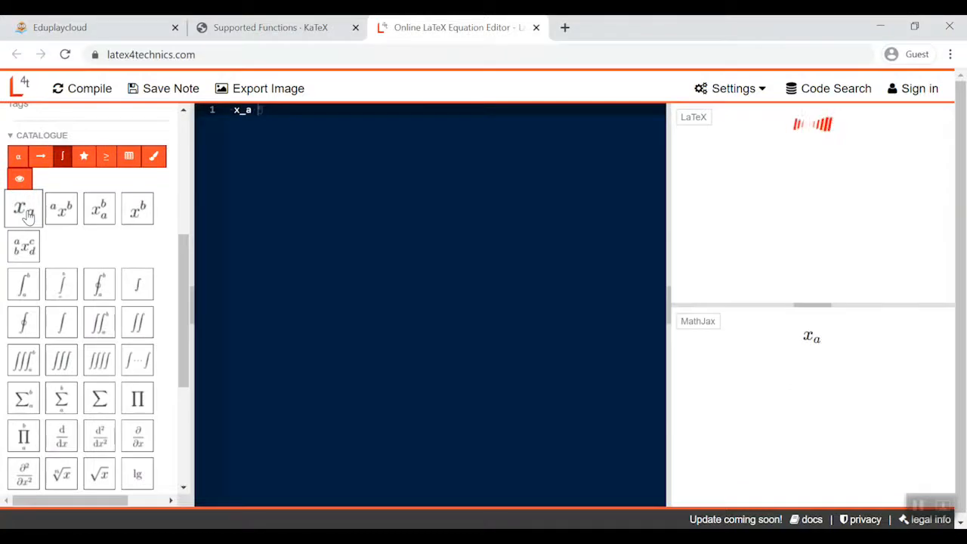
left_click(17, 155)
left_click(105, 155)
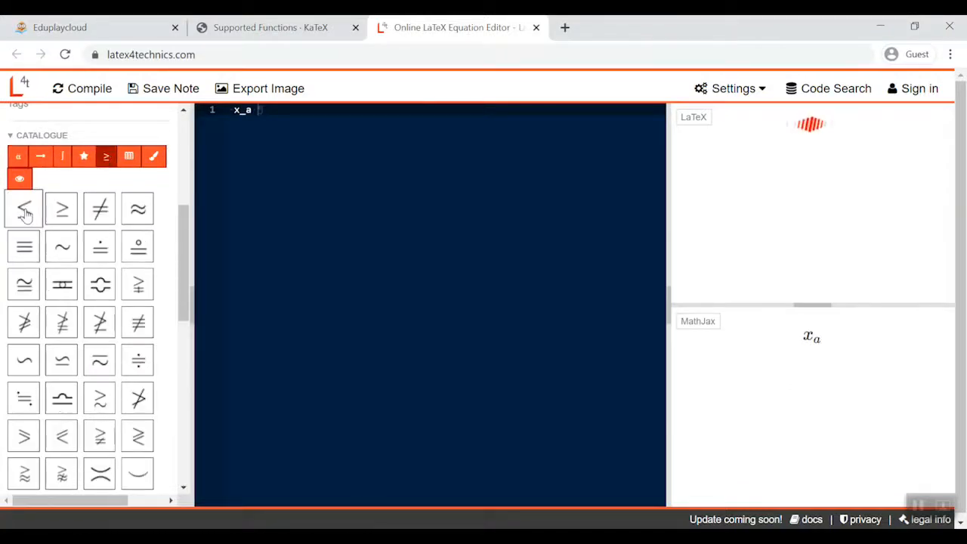
left_click(25, 214)
left_click(14, 155)
left_click(24, 210)
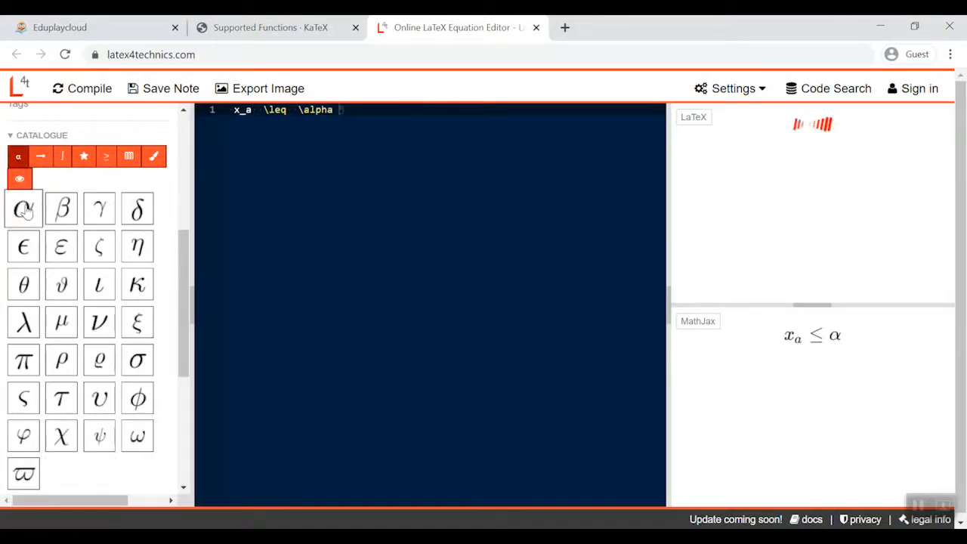
- Return to Eduplaycloud and enter a+b as the expression in the question's math code
key("ctrl+Tab")
type("a+")
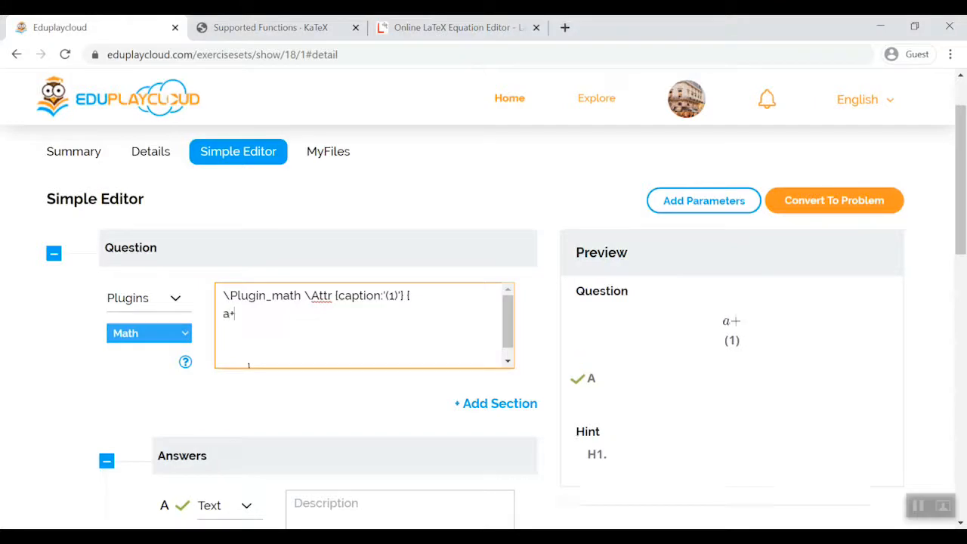
type("b")
- Try a plain text section containing a+b below the math section and remove it again
left_click(504, 405)
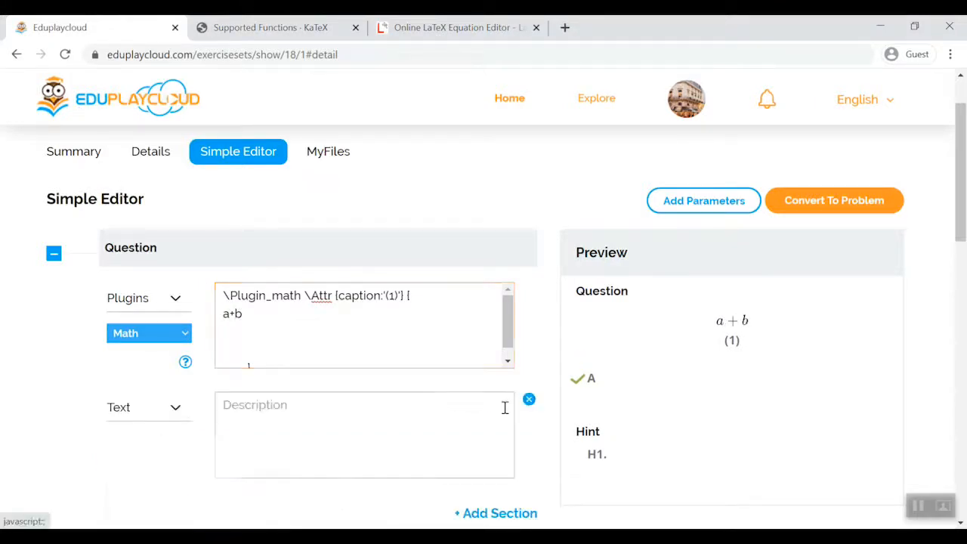
left_click(265, 411)
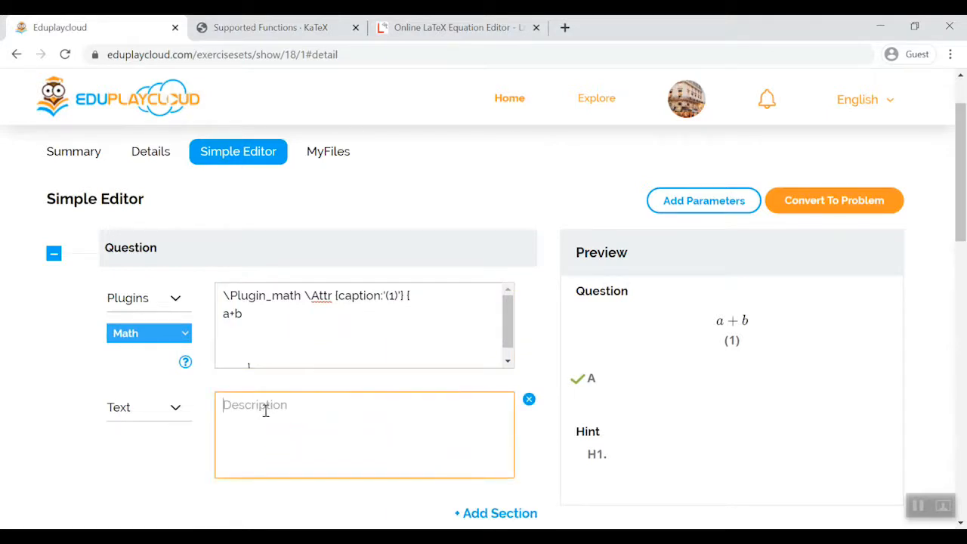
type("a+b")
left_click(190, 475)
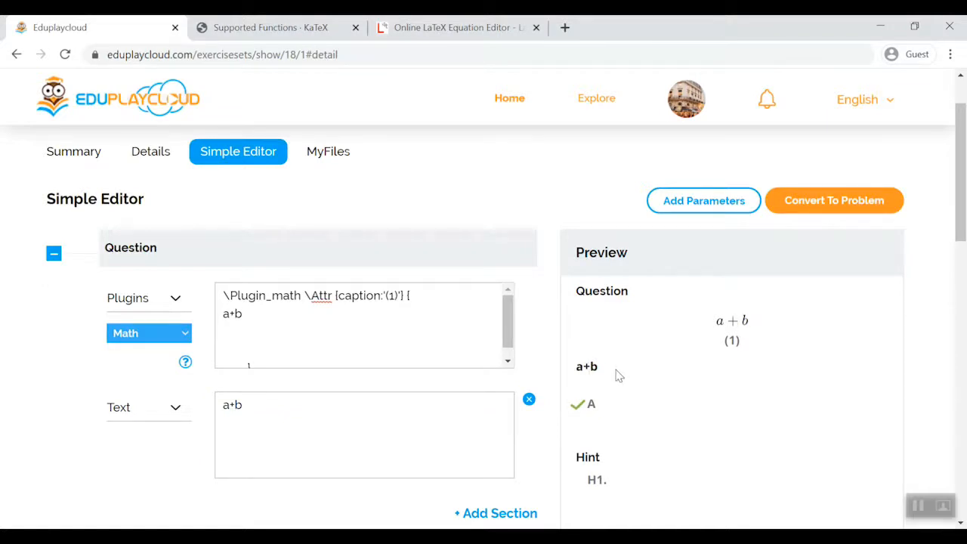
left_click(529, 399)
- Replace the expression in the math code with the fraction \dfrac{a^2}{b_c}
left_click(313, 317)
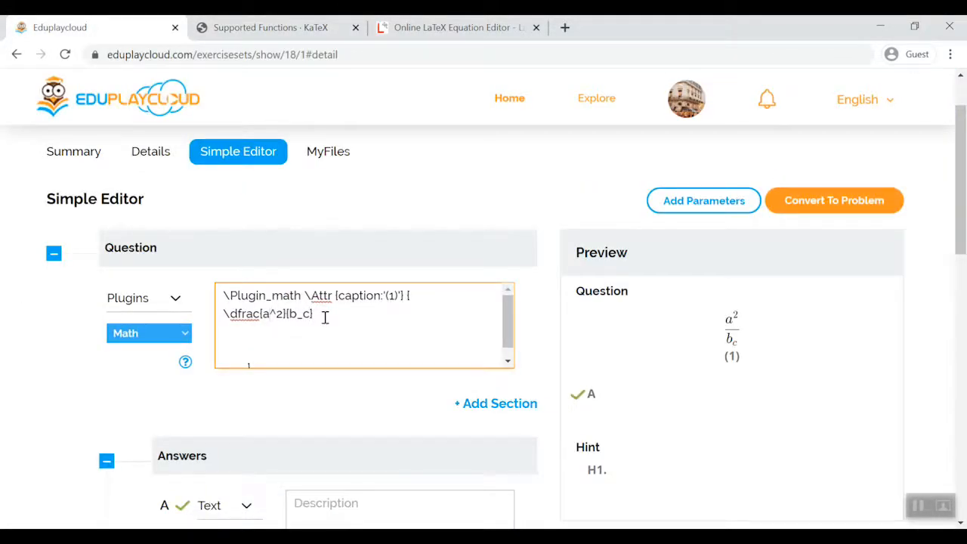
type("_b")
- Replace the fraction in the math code with the chemical expression H_2O+Cl
left_click_drag(325, 317, 207, 323)
key("BackSpace")
type("H")
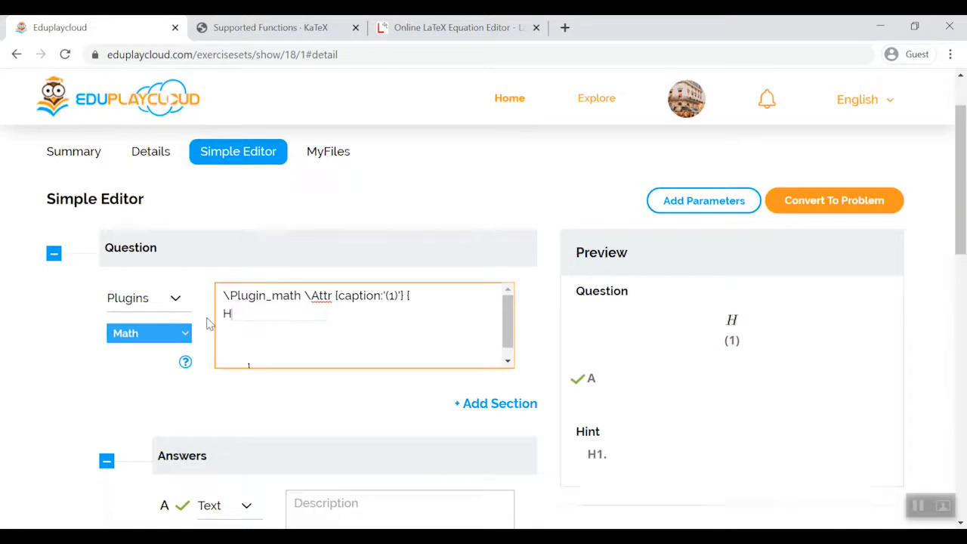
type("_2O+Cl")
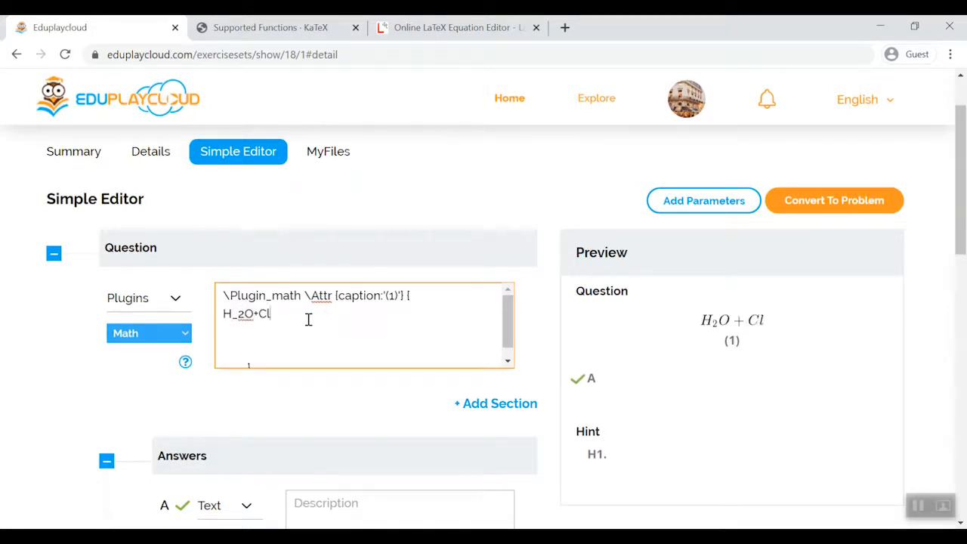
- Append an \xrightarrow to the chemical expression, labelled only above with "heat"
type("\\xrightarrow[under]{over}")
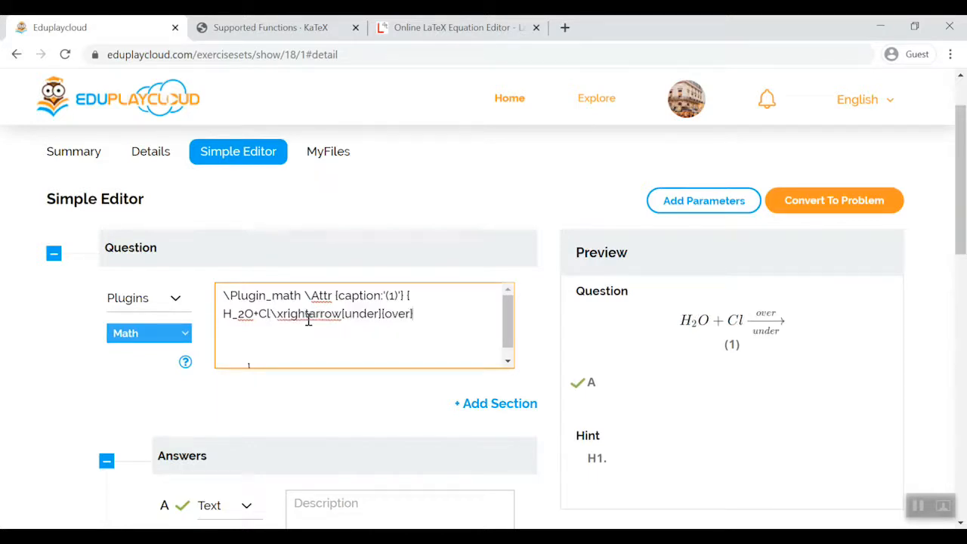
left_click_drag(341, 314, 381, 313)
key("BackSpace")
double_click(358, 313)
type("heat")
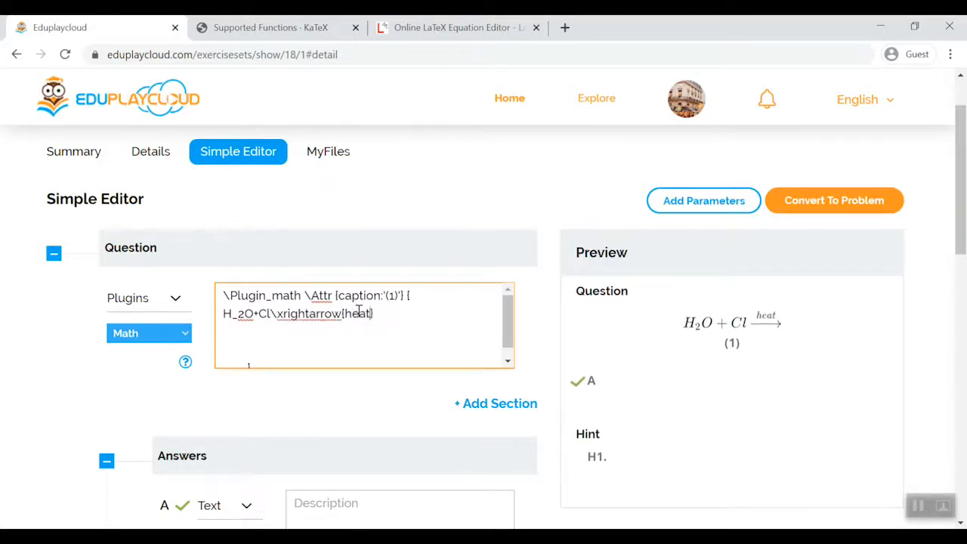
- Switch the question's plugin to Clock and set its caption to "(Clock 1)"
left_click(149, 333)
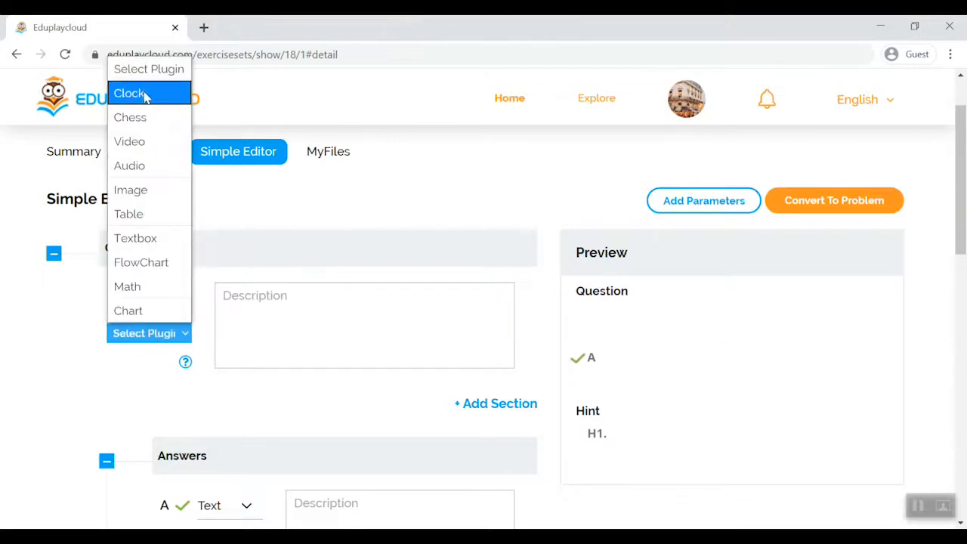
left_click(139, 93)
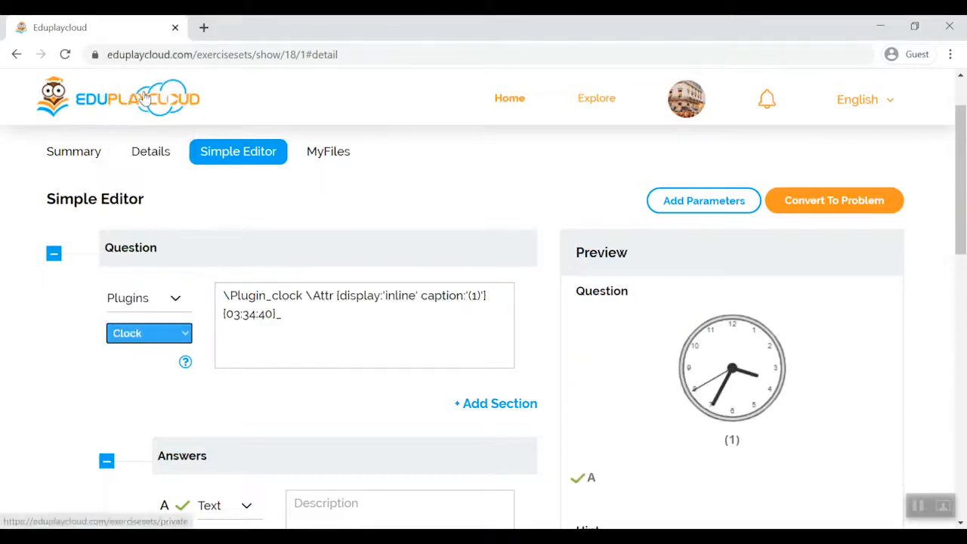
left_click(305, 316)
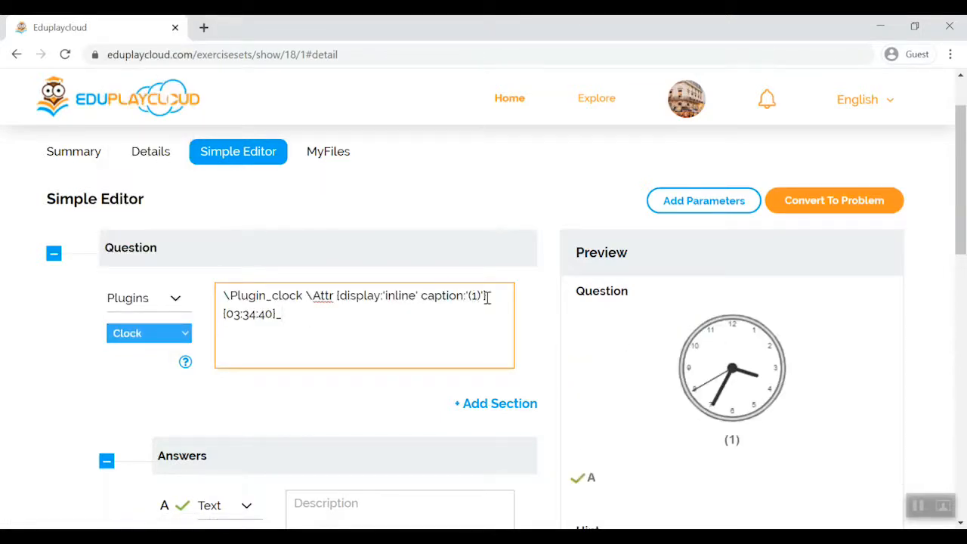
type("Clock")
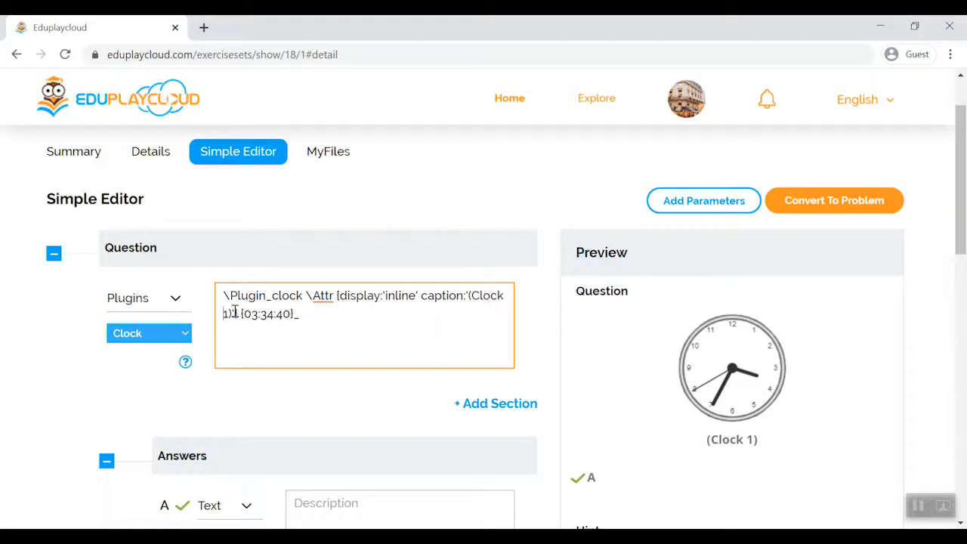
- Set the time in the clock code to 4:50:03
left_click(251, 314)
key("BackSpace")
key("Delete")
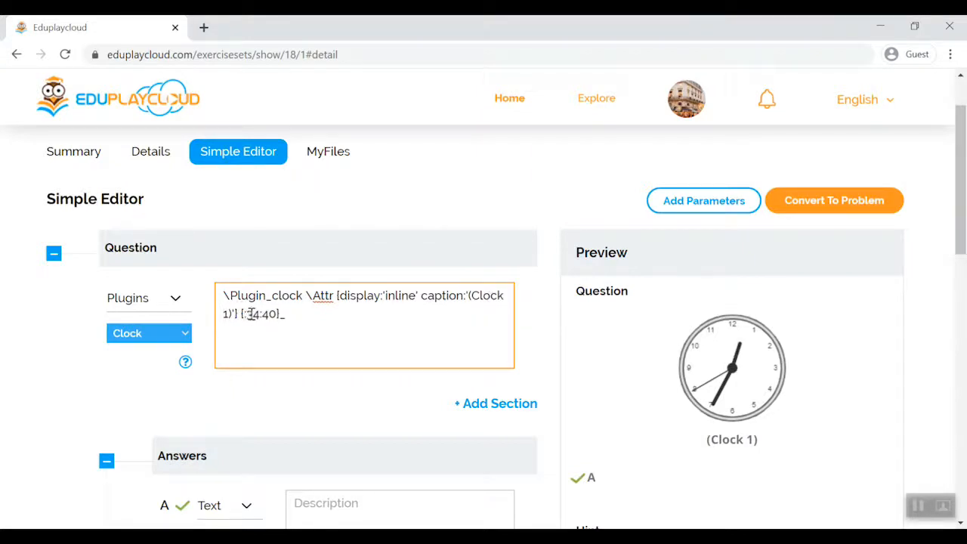
type("4")
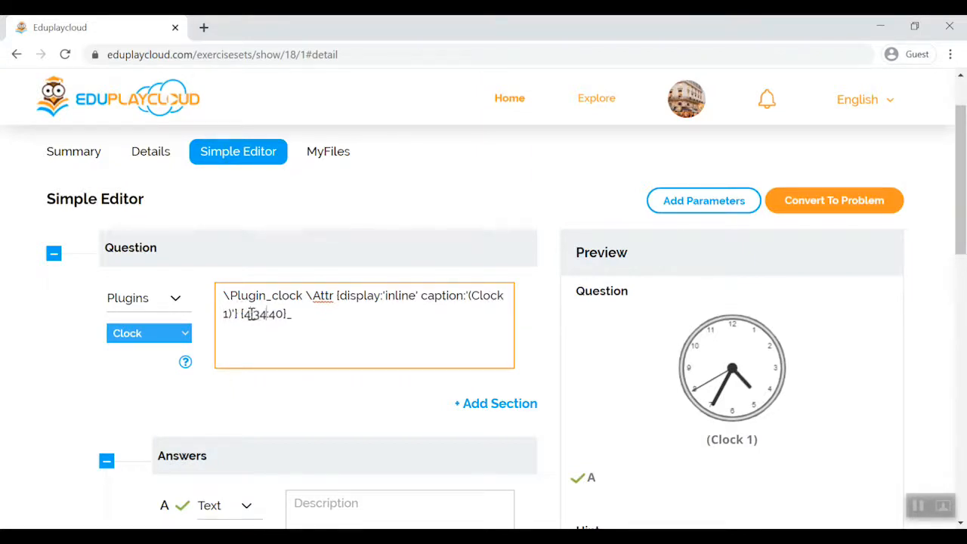
key("BackSpace")
key("BackSpace")
key("BackSpace")
type("50:")
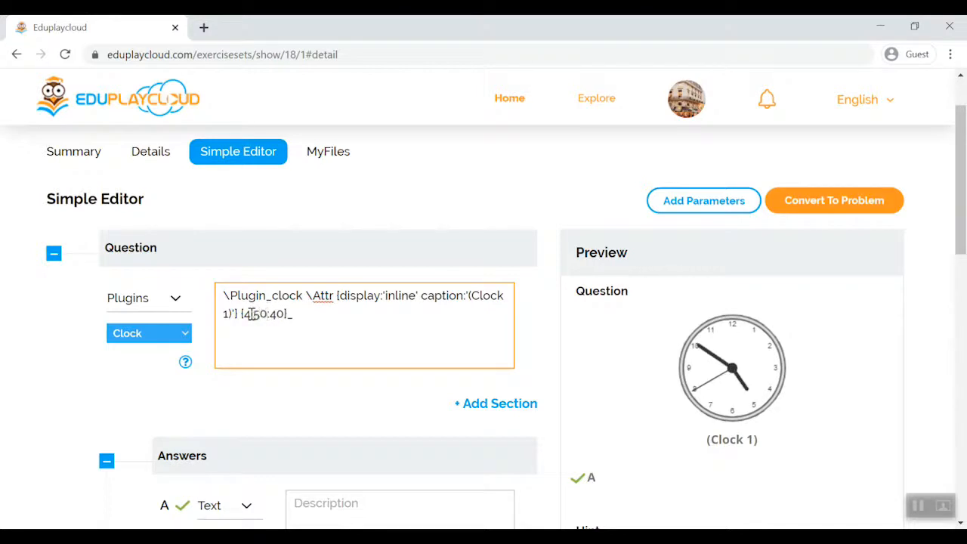
left_click_drag(270, 314, 288, 315)
type("03")
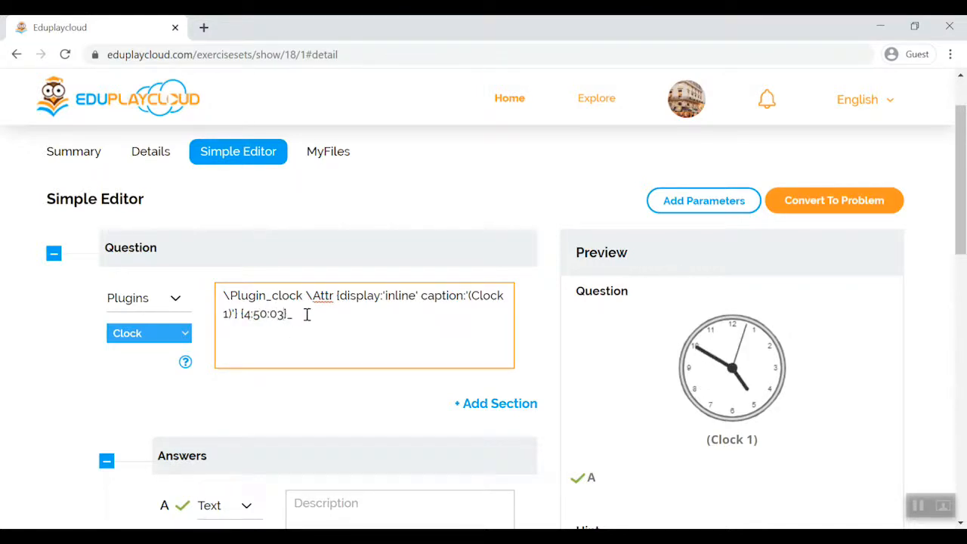
scroll(309, 347, "down", 4)
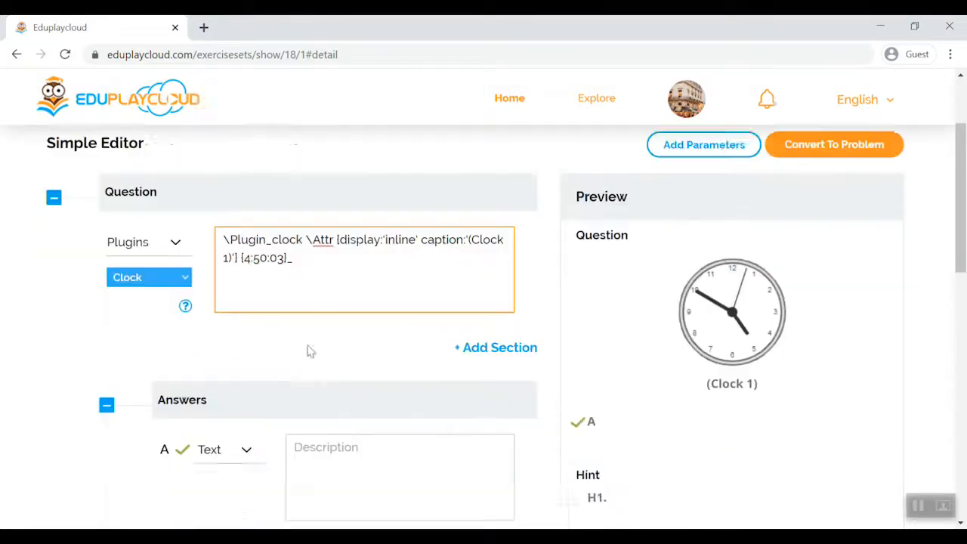
- Add a second section to the question and set its content to the Clock plugin
left_click(494, 253)
left_click(186, 270)
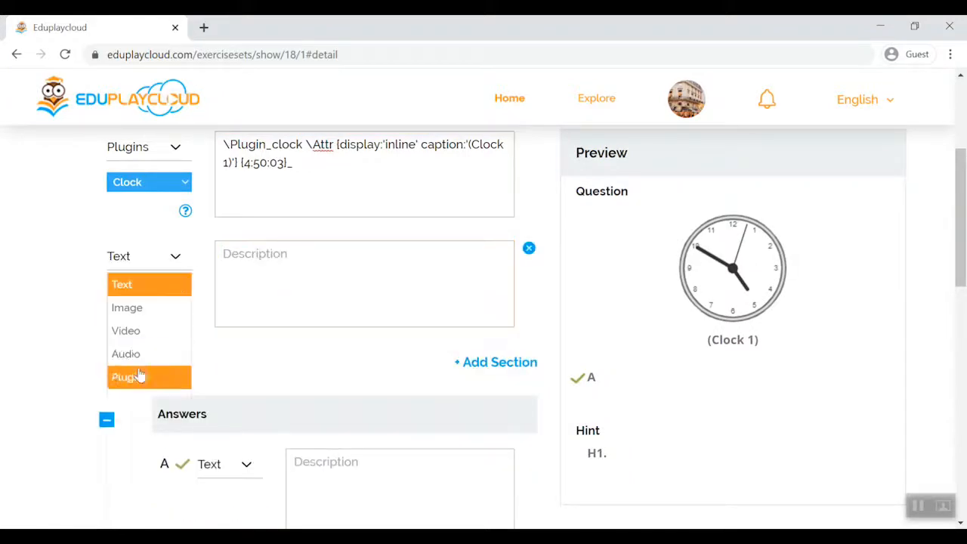
left_click(133, 375)
left_click(151, 291)
left_click(128, 52)
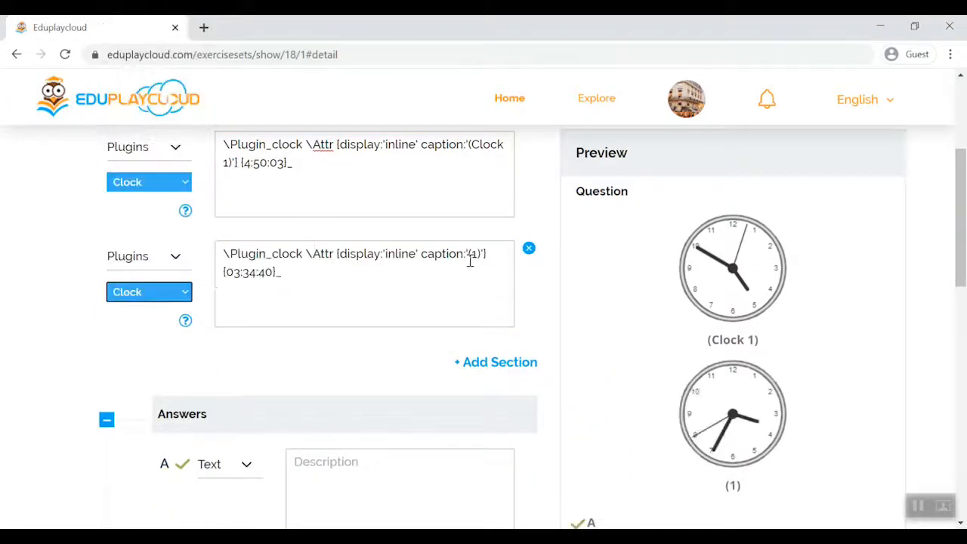
- Set the second clock's caption to "(Clock 2)" in its plugin code
left_click(479, 254)
key("BackSpace")
type("Clock 2")
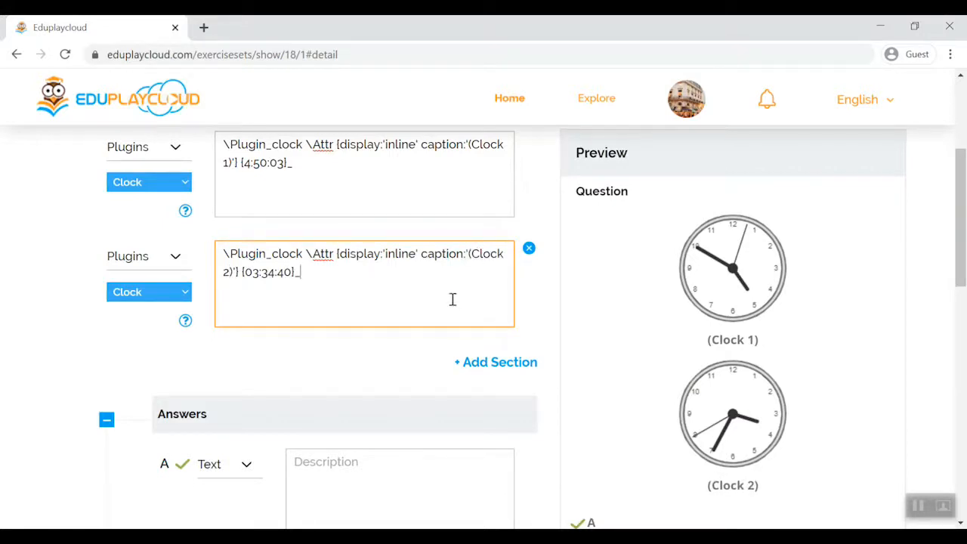
- Add a third section to the question as text reading "What's the time difference"
scroll(453, 298, "up", 2)
scroll(451, 300, "down", 1)
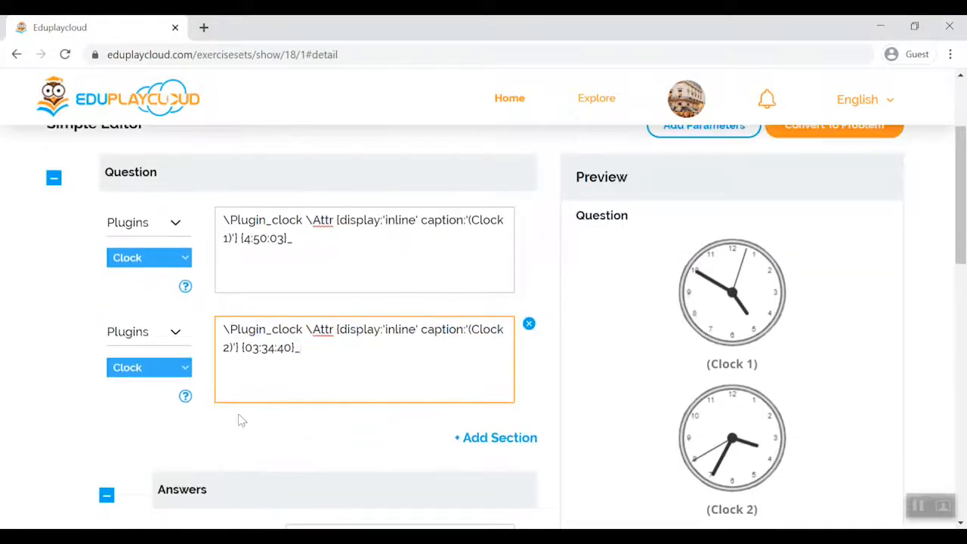
left_click(475, 438)
left_click(227, 448)
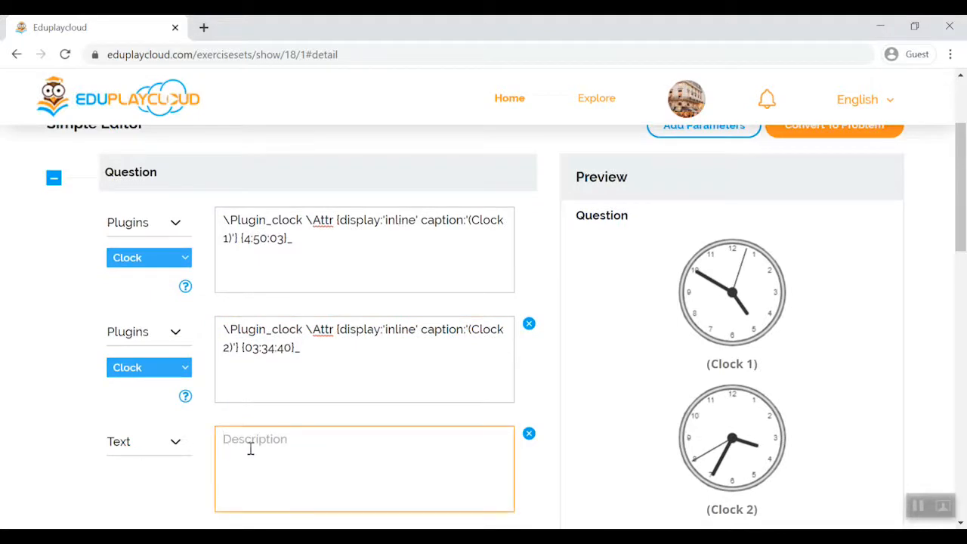
type("What's the time difference")
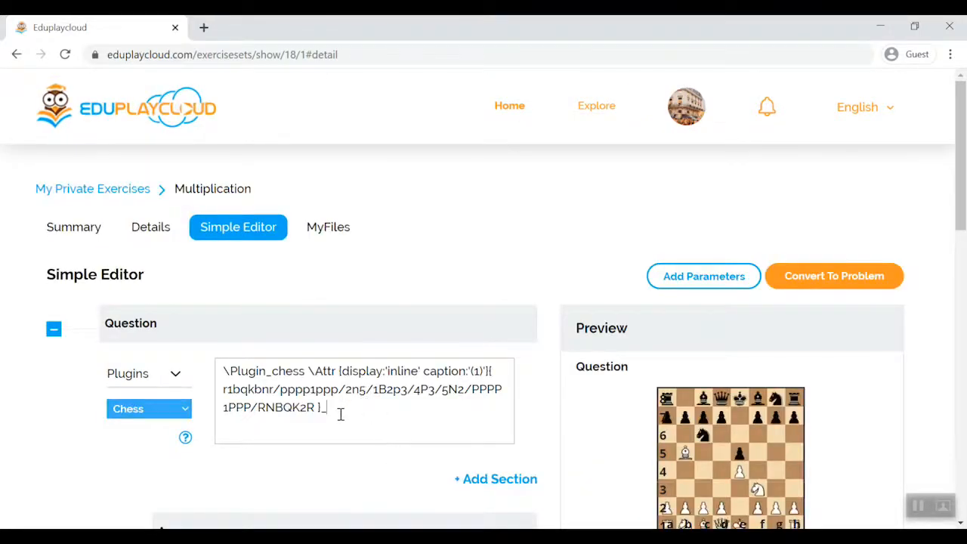
left_click(339, 414)
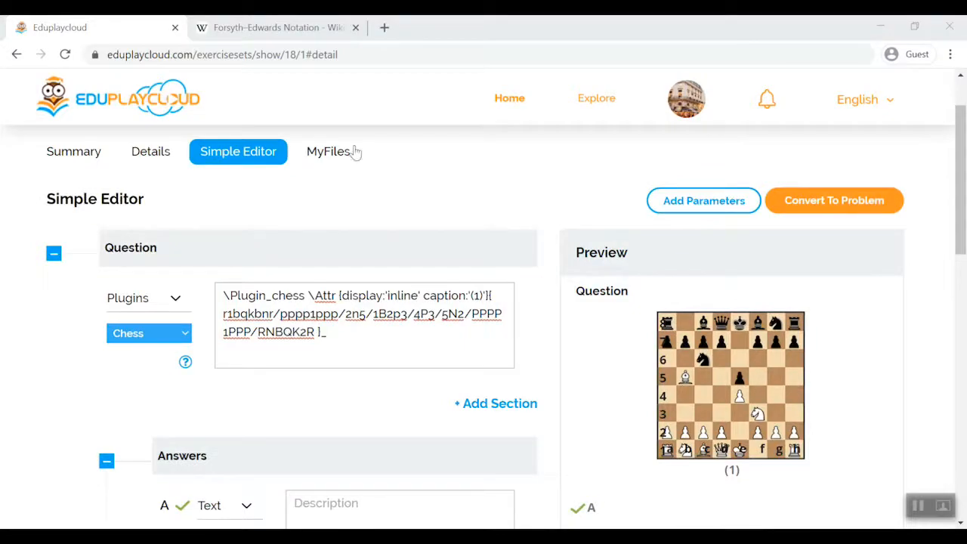
- Consult the Wikipedia article on Forsyth–Edwards Notation and replace the second and third pawns of rank 7 with "kq" in the chess plugin code
left_click(294, 28)
scroll(422, 389, "down", 7)
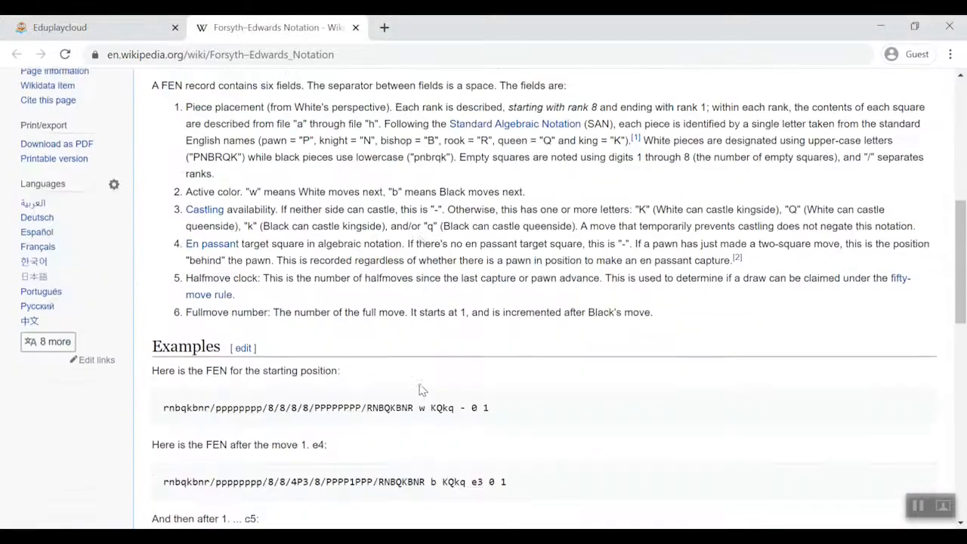
scroll(422, 390, "down", 1)
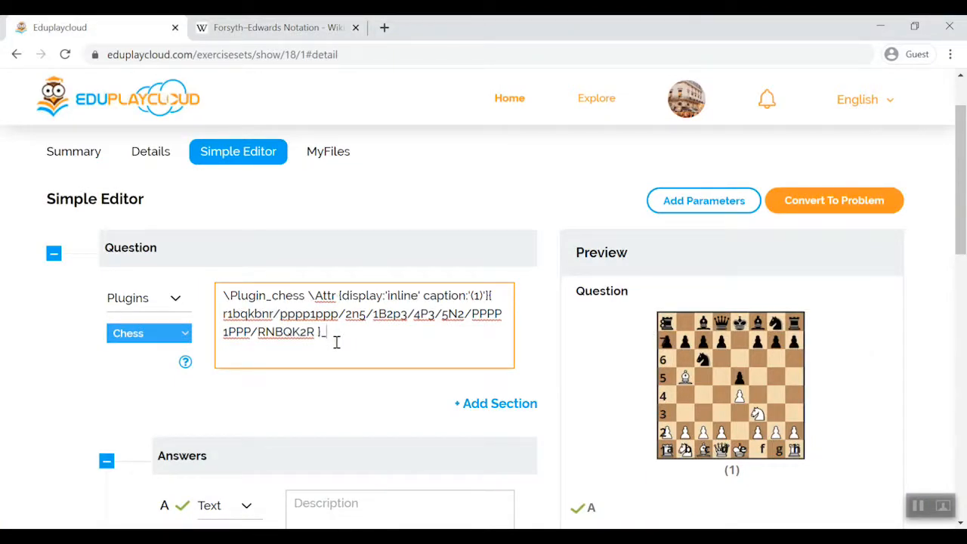
left_click_drag(300, 318, 292, 321)
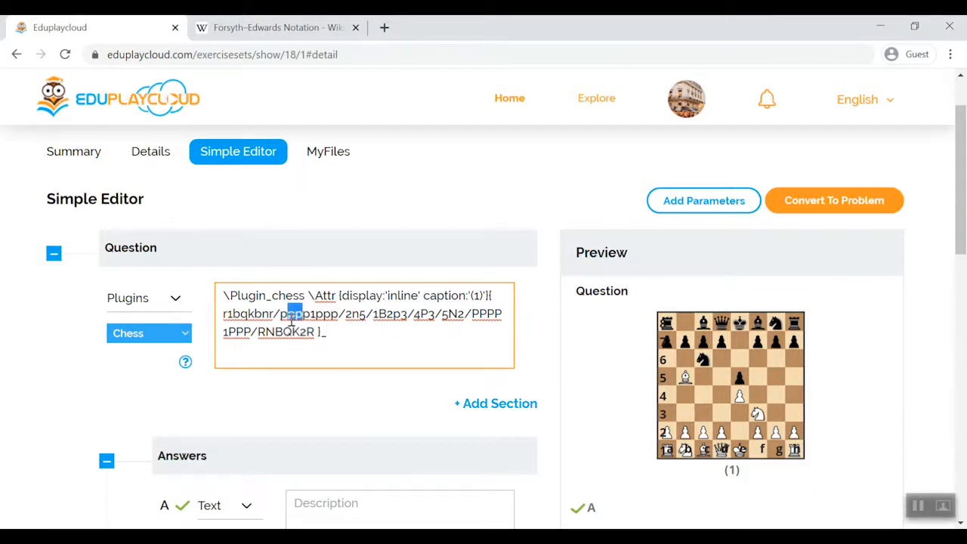
type("kq")
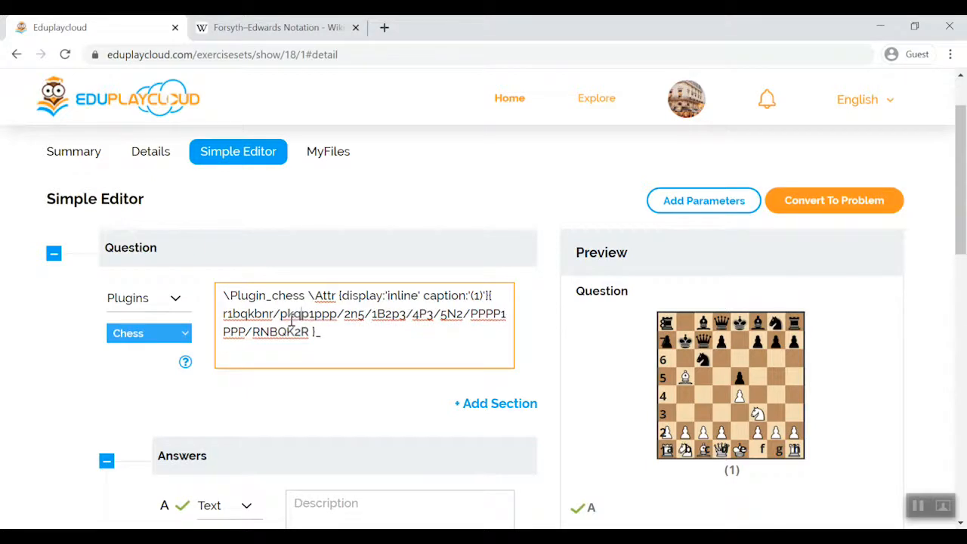